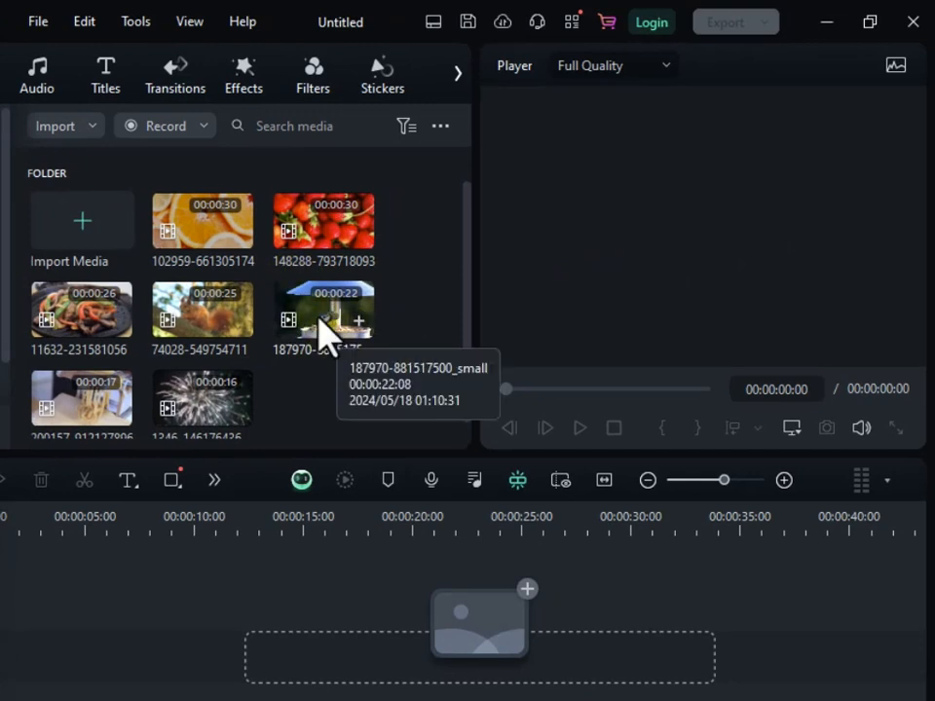
double_click(319, 316)
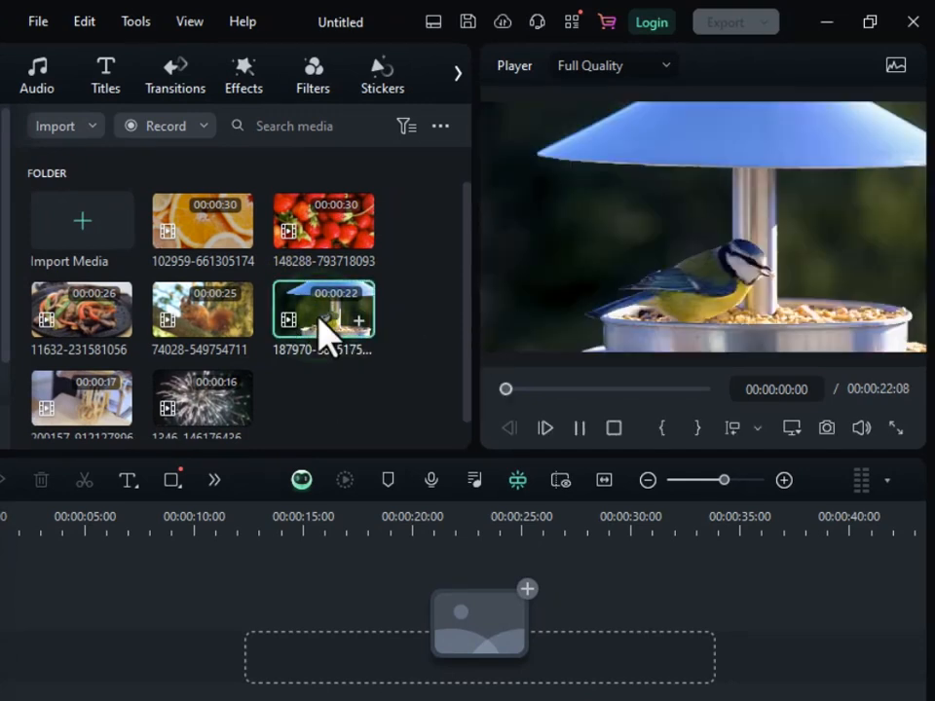
right_click(319, 316)
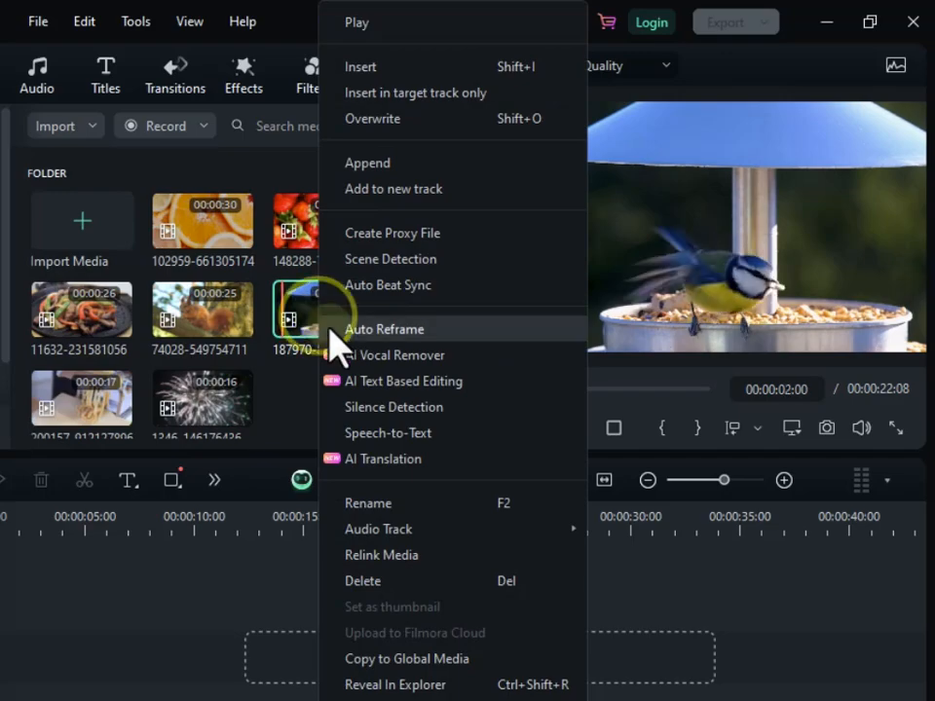
left_click(370, 580)
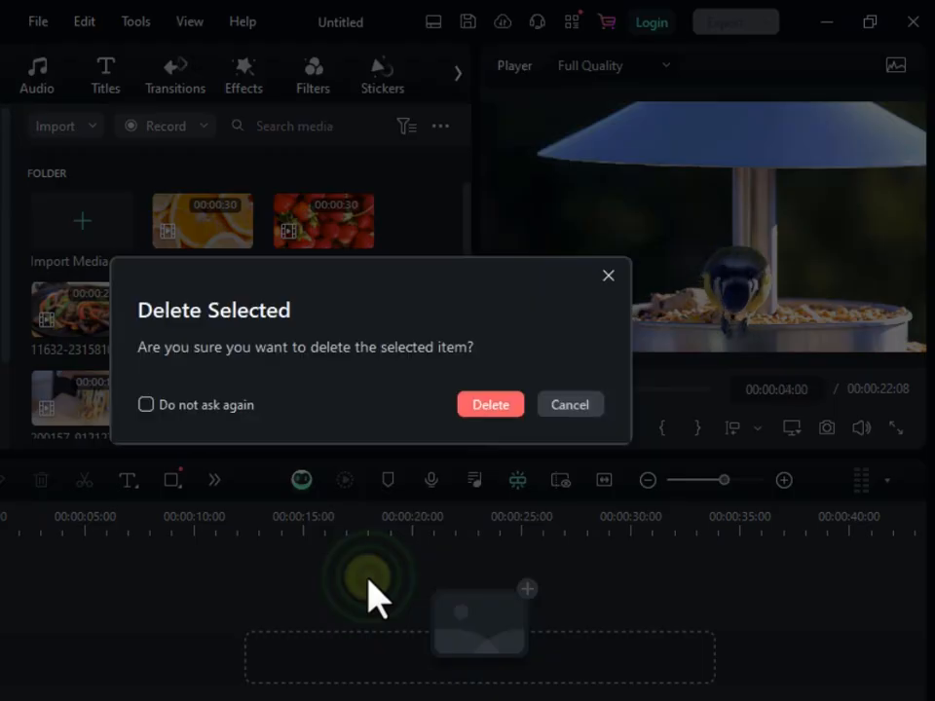
left_click(474, 405)
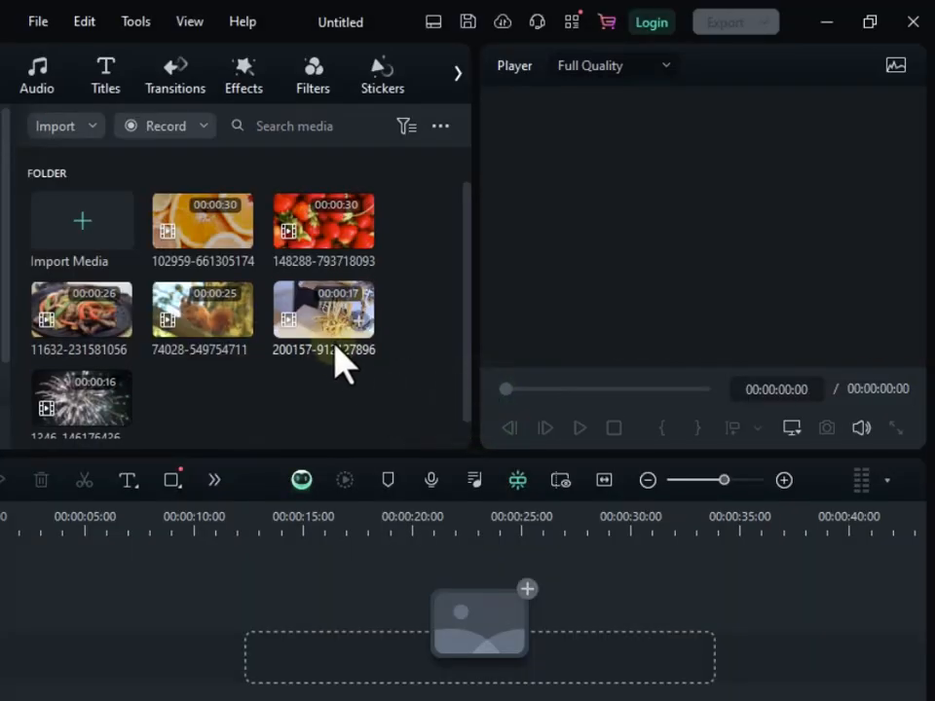
left_click_drag(389, 382, 277, 230)
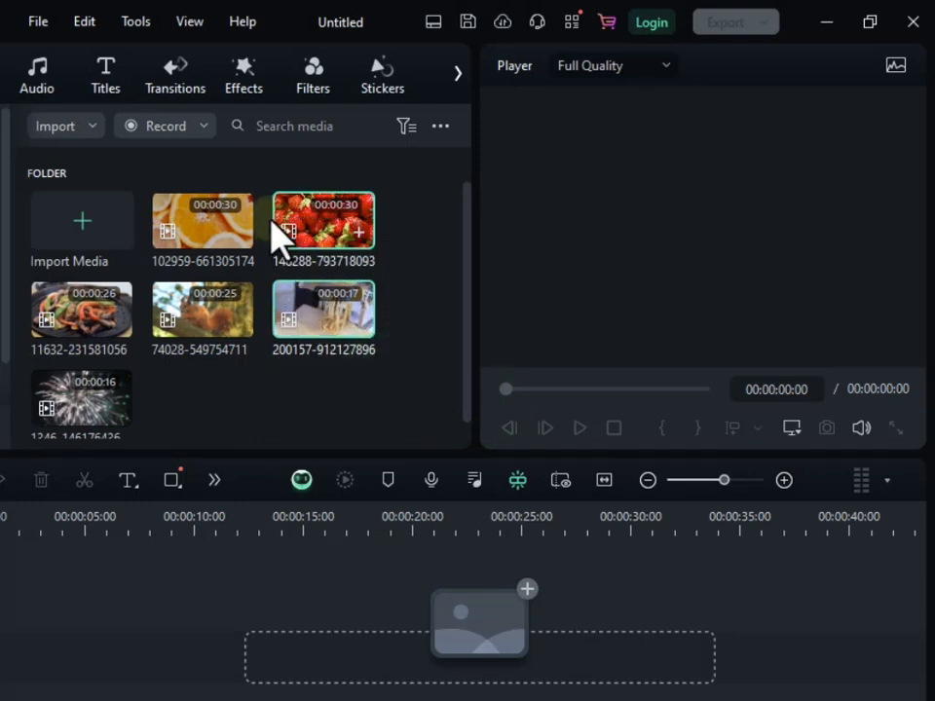
right_click(324, 270)
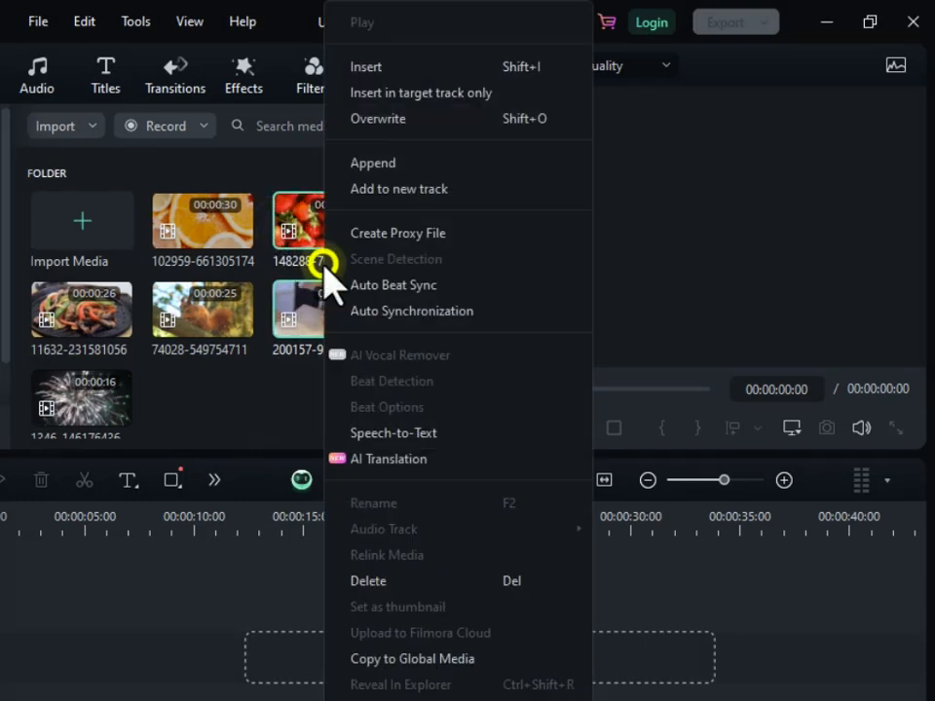
left_click(405, 580)
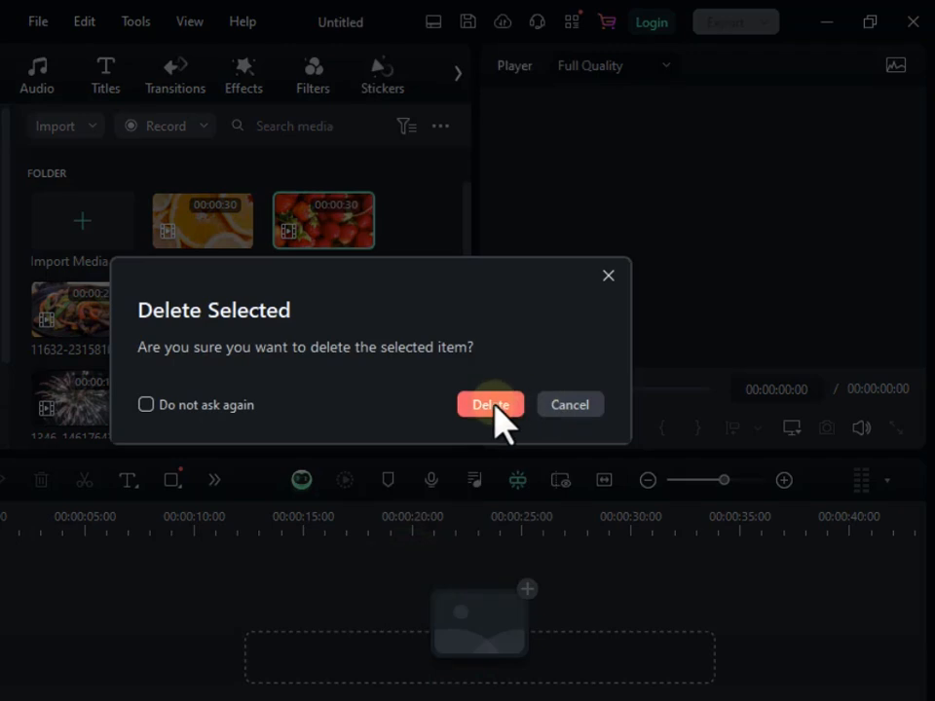
left_click(491, 404)
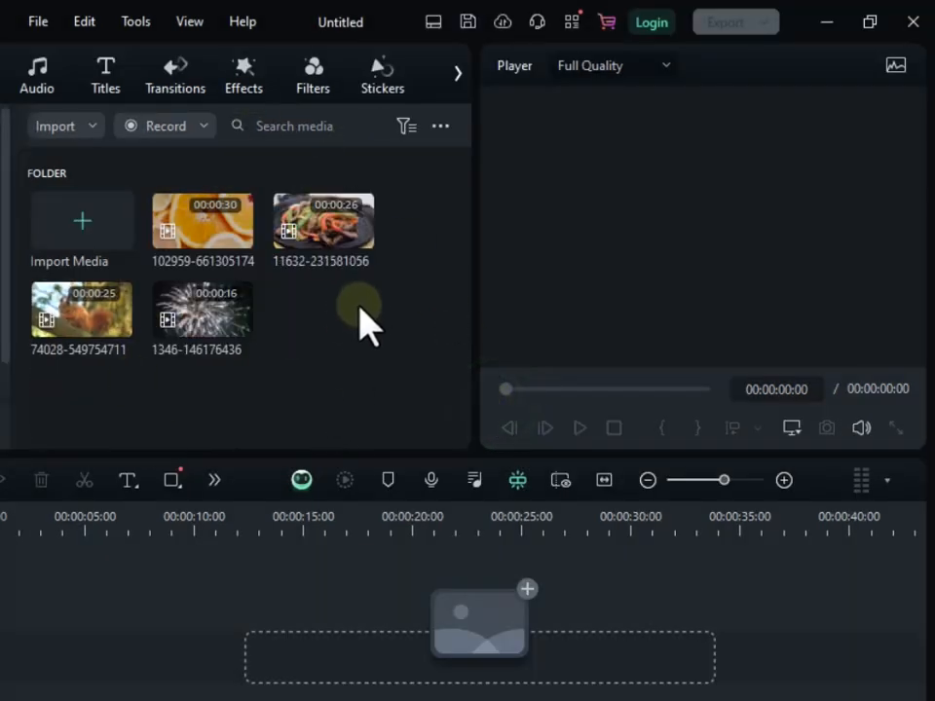
double_click(219, 236)
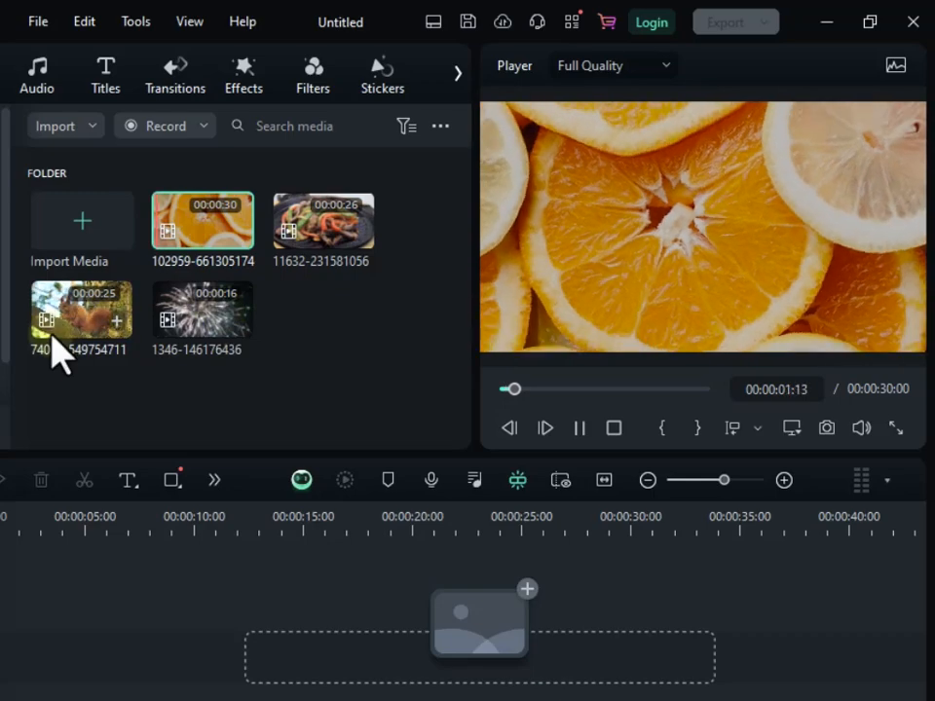
double_click(68, 327)
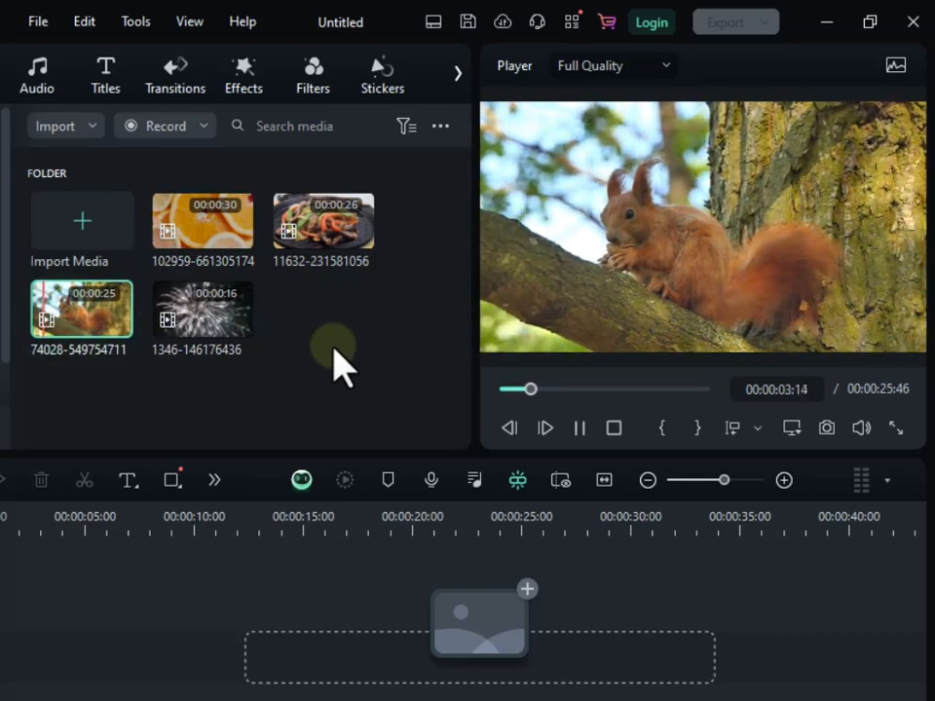
key("Delete")
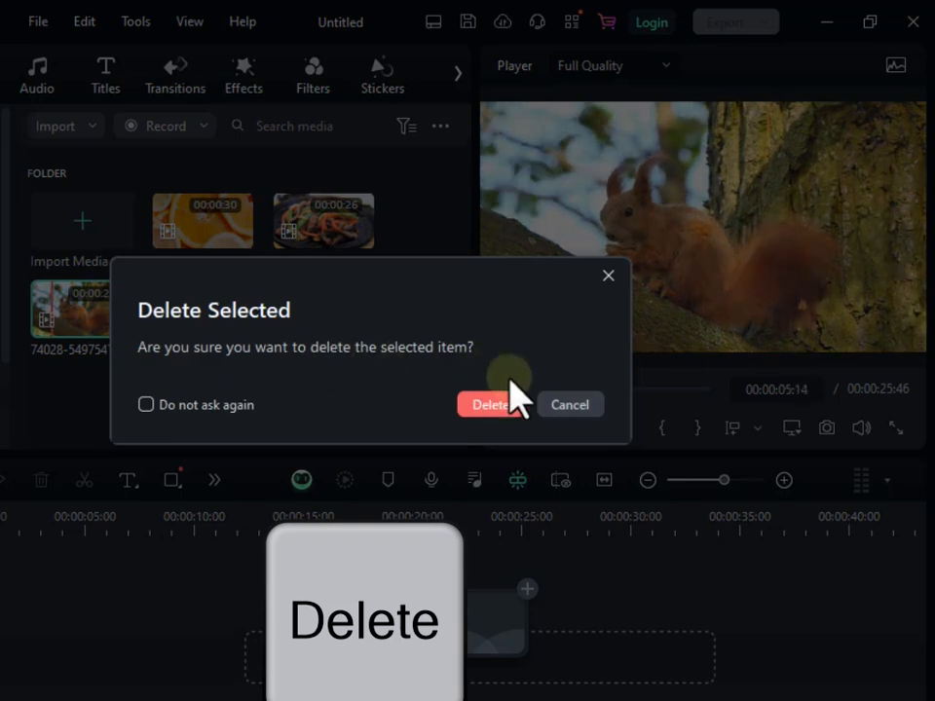
left_click(491, 405)
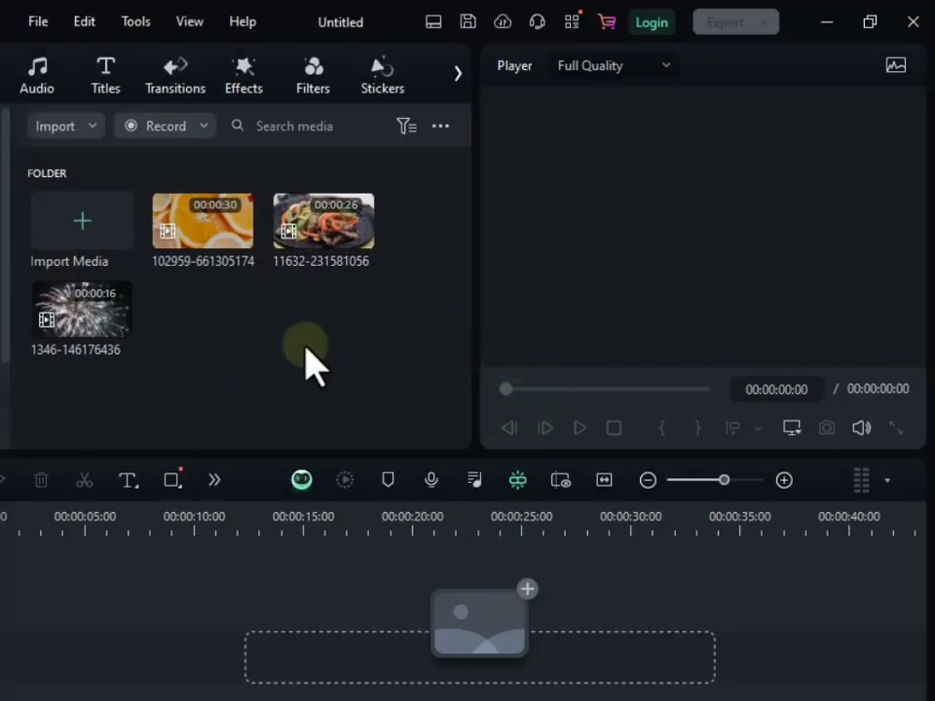
double_click(211, 218)
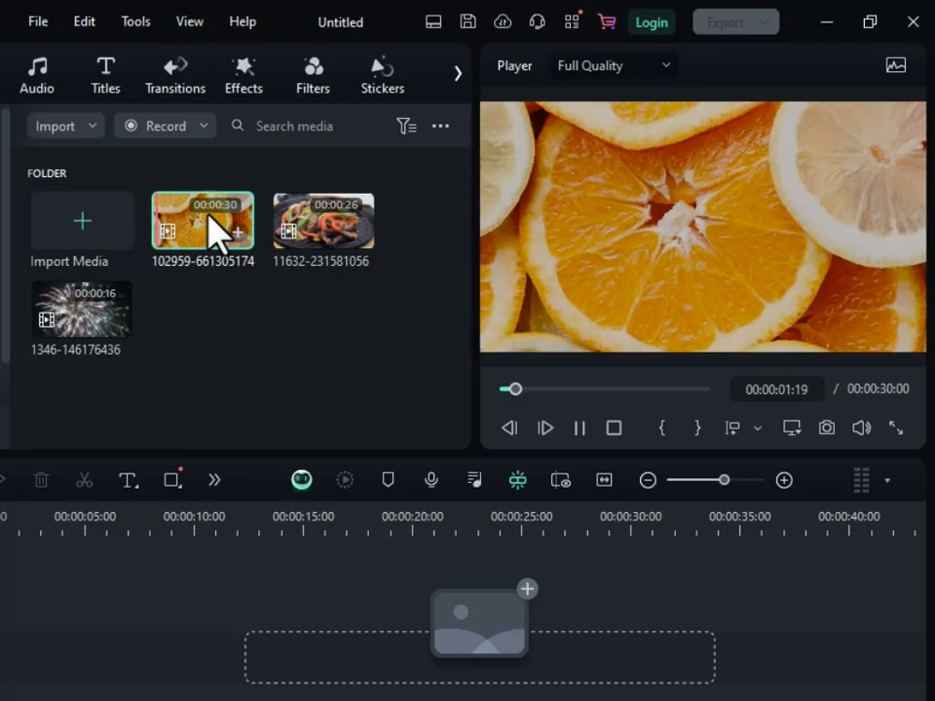
key("Delete")
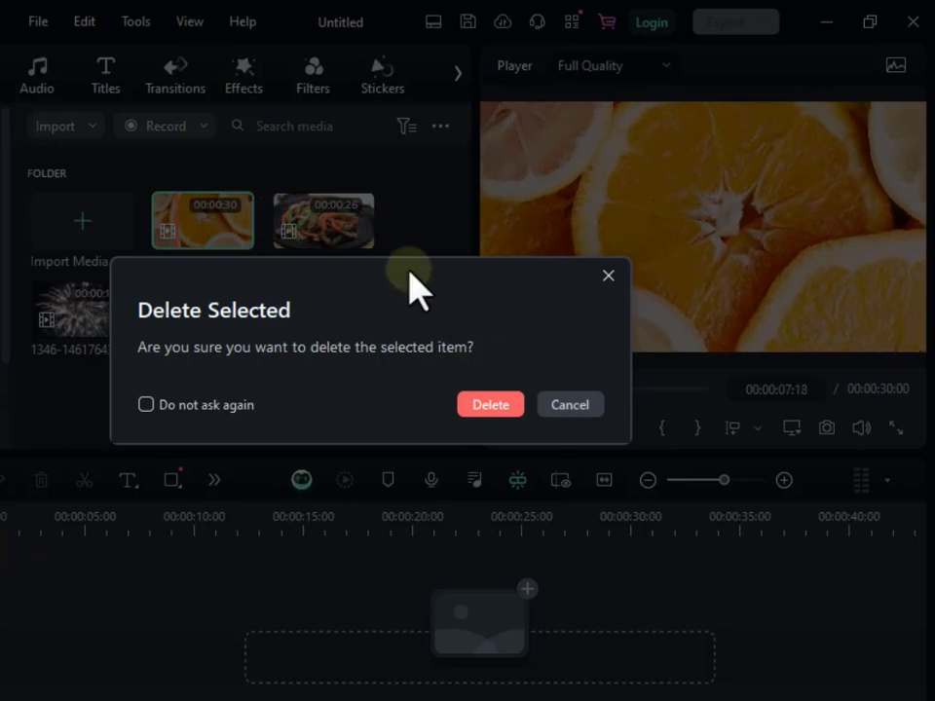
left_click(146, 405)
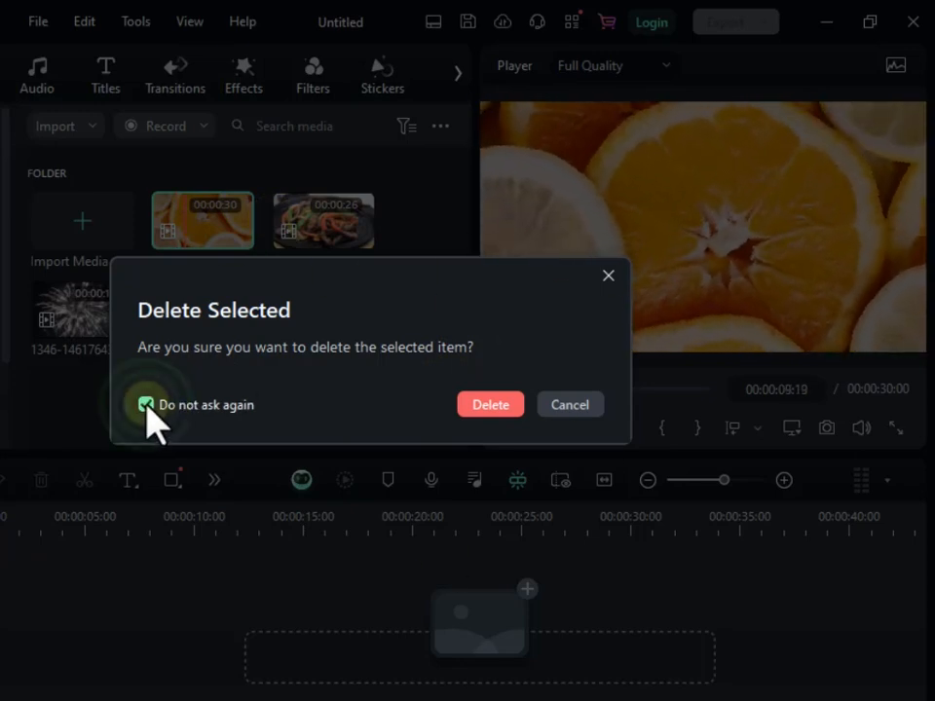
left_click(485, 407)
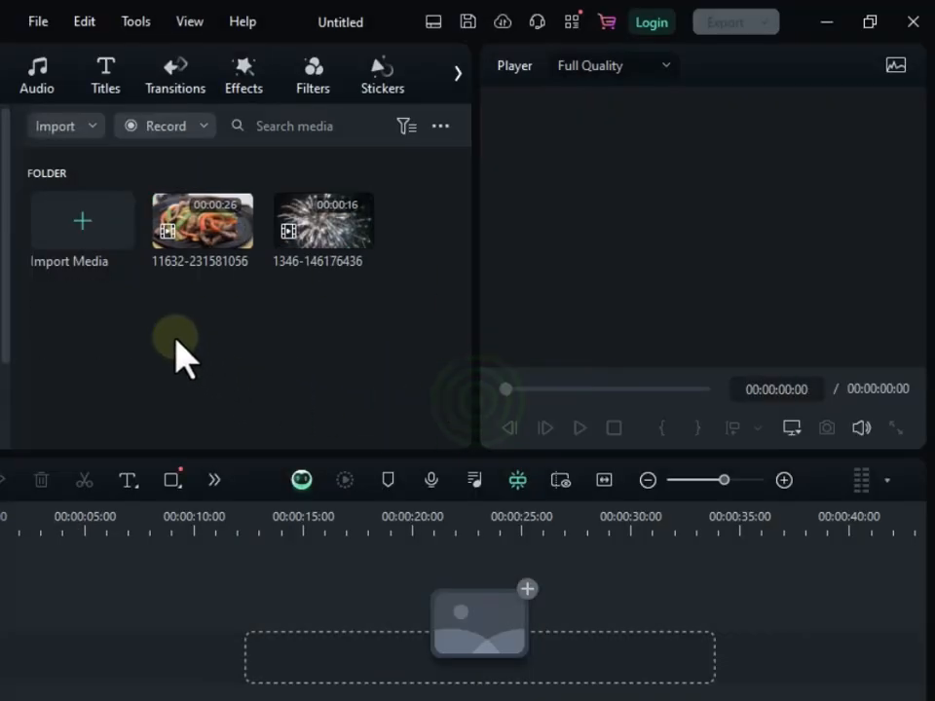
left_click(202, 241)
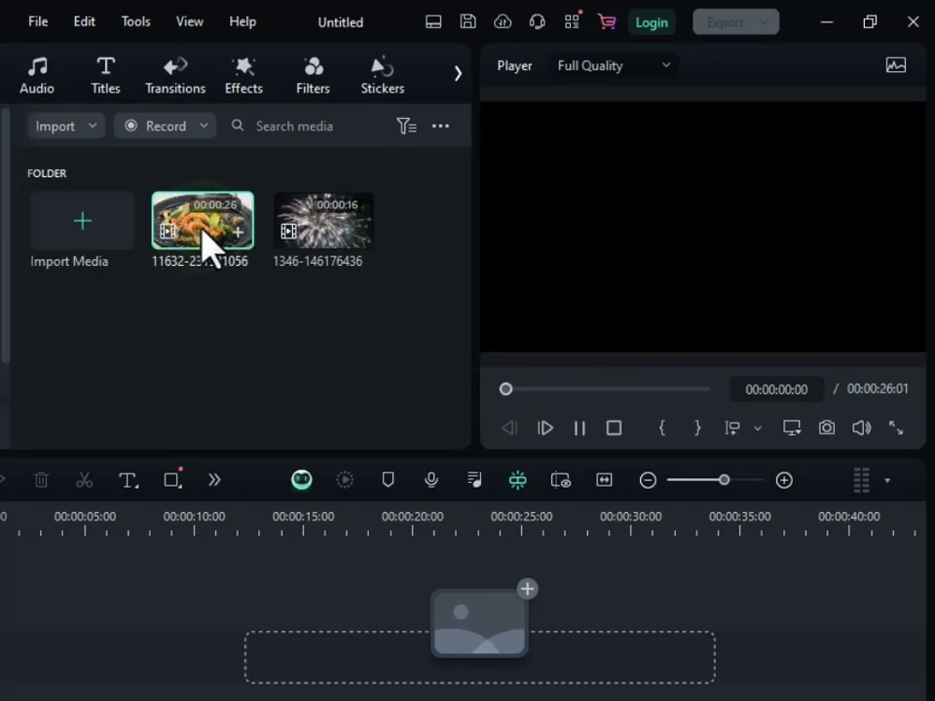
right_click(207, 239)
left_click(326, 501)
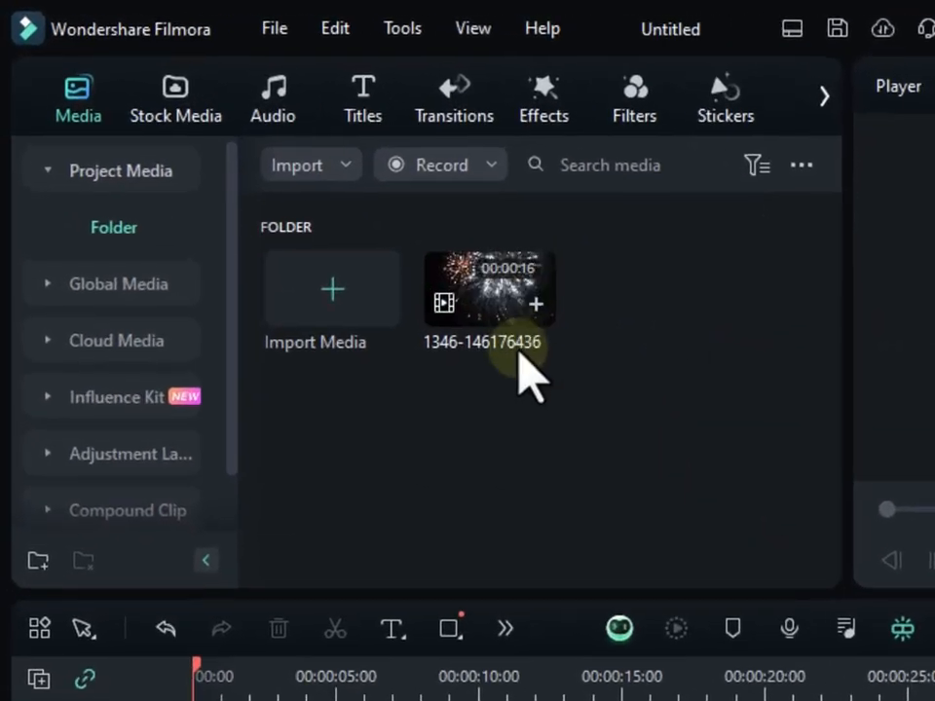
left_click(255, 224)
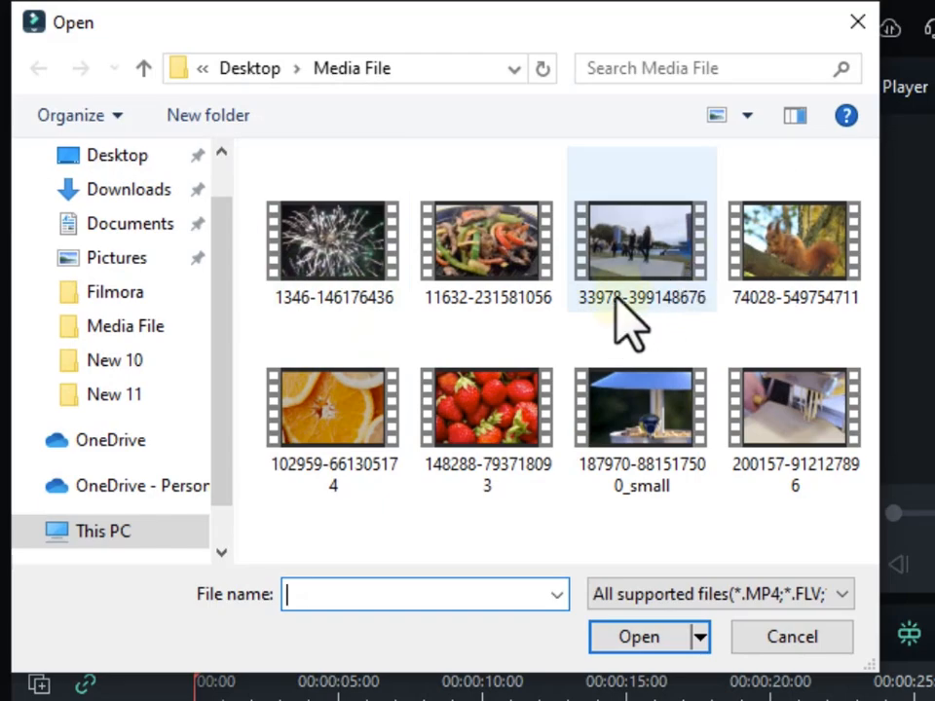
left_click(639, 242)
left_click(647, 643)
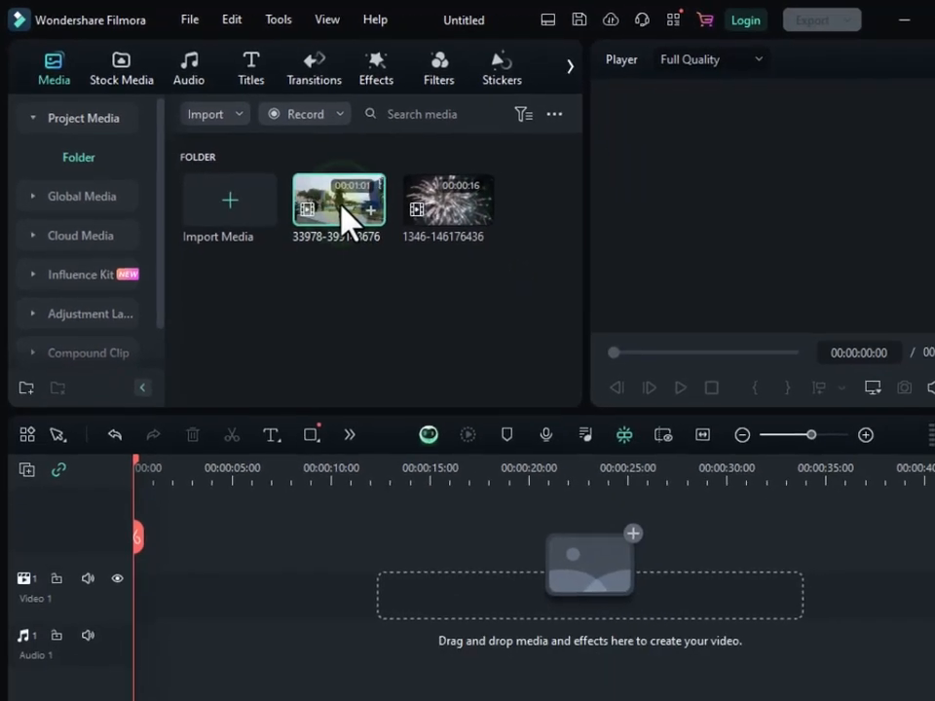
double_click(499, 310)
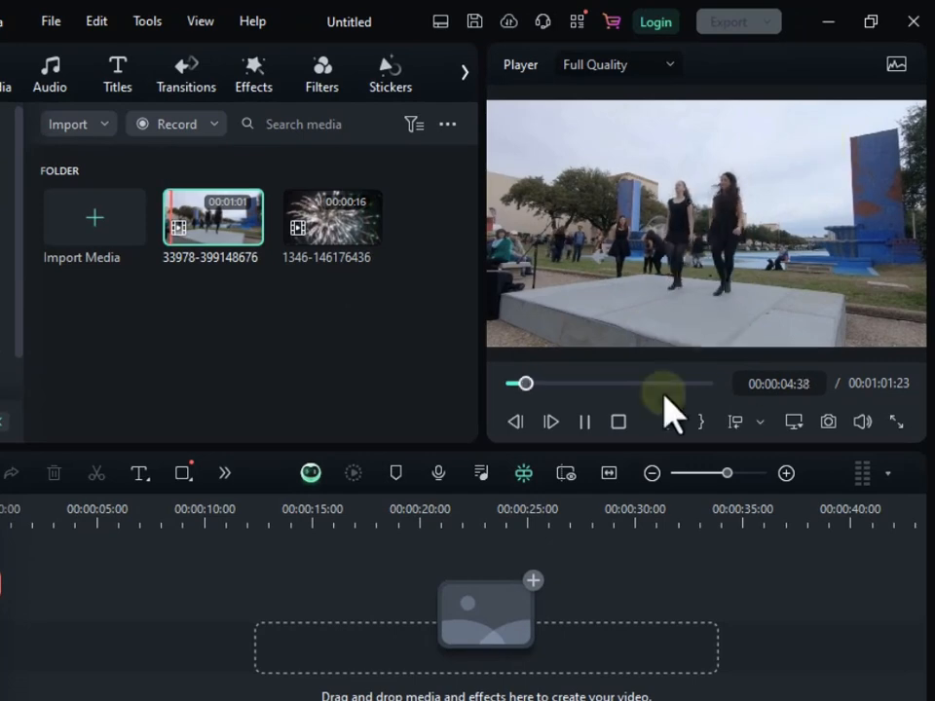
left_click(584, 421)
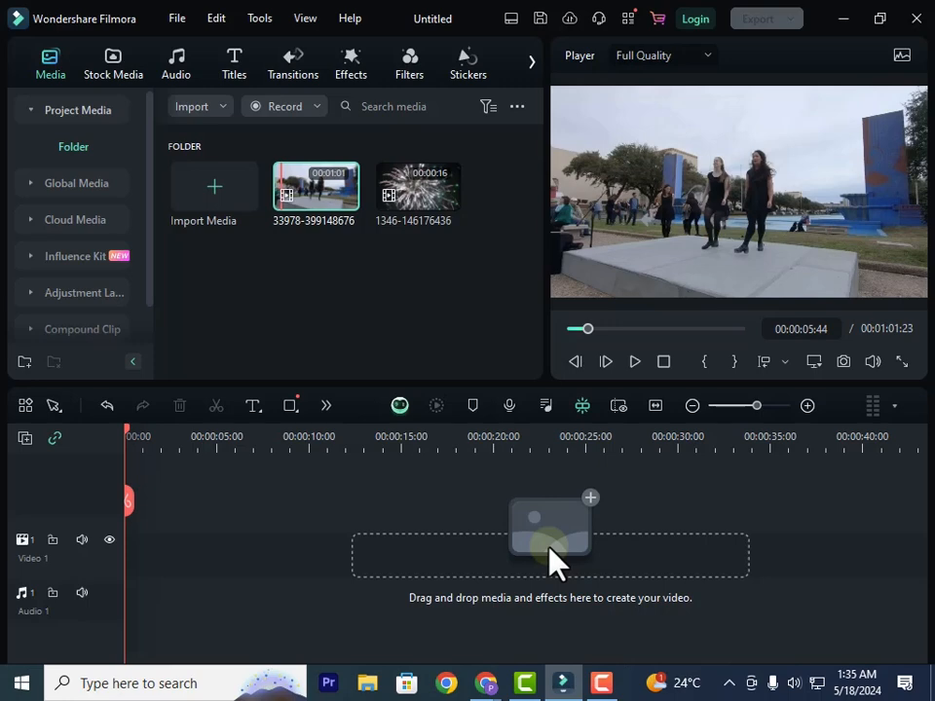
left_click(349, 206)
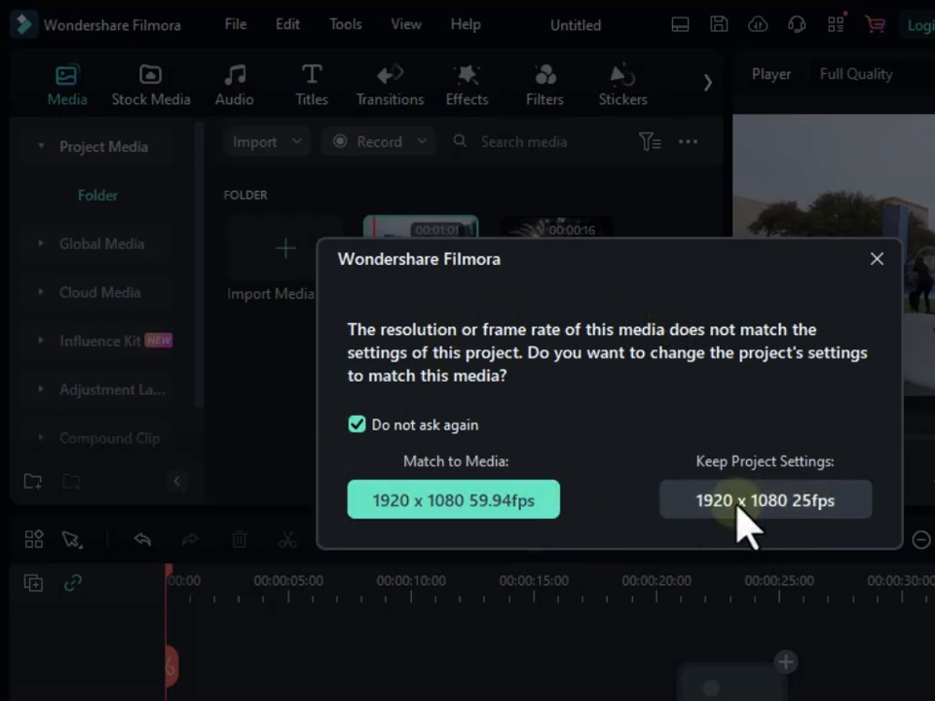
left_click(738, 506)
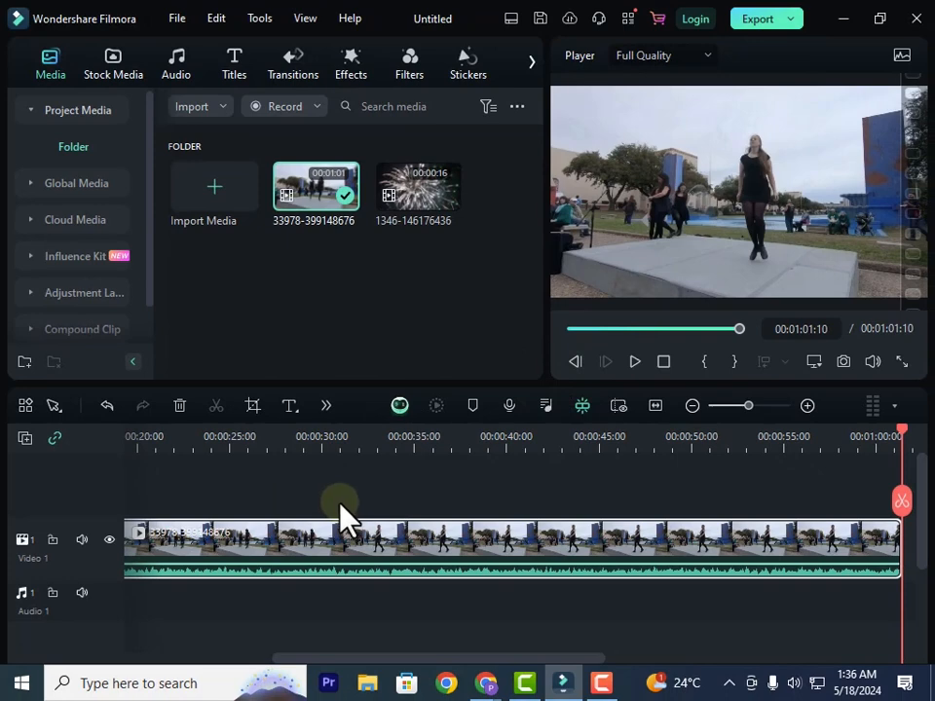
scroll(331, 511, "down", 1)
scroll(329, 501, "up", 1)
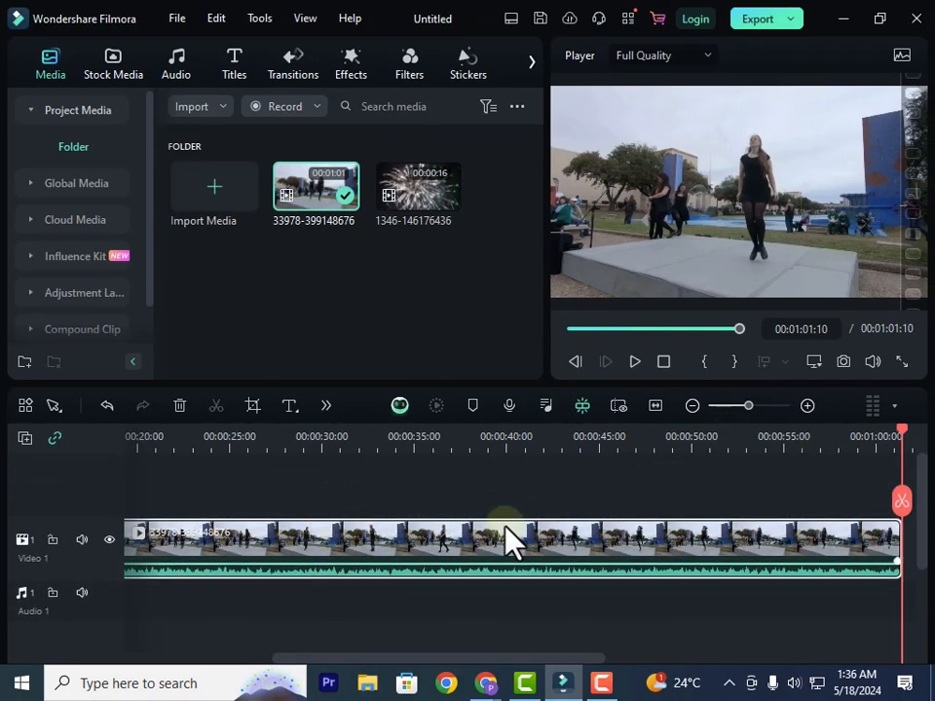
left_click_drag(501, 660, 530, 584)
left_click_drag(566, 650, 362, 665)
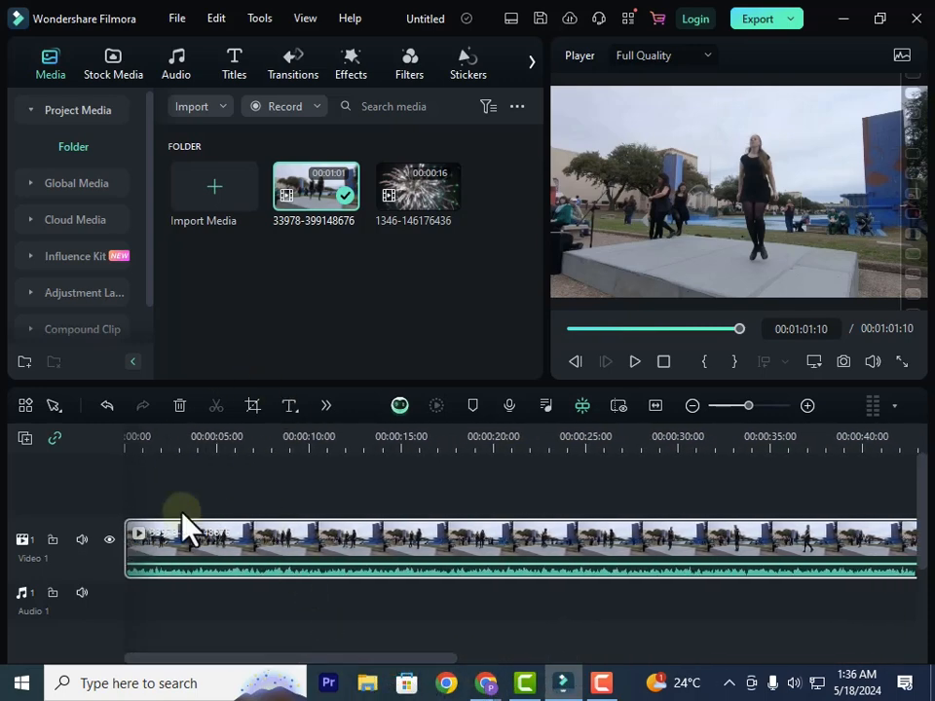
left_click_drag(314, 185, 140, 497)
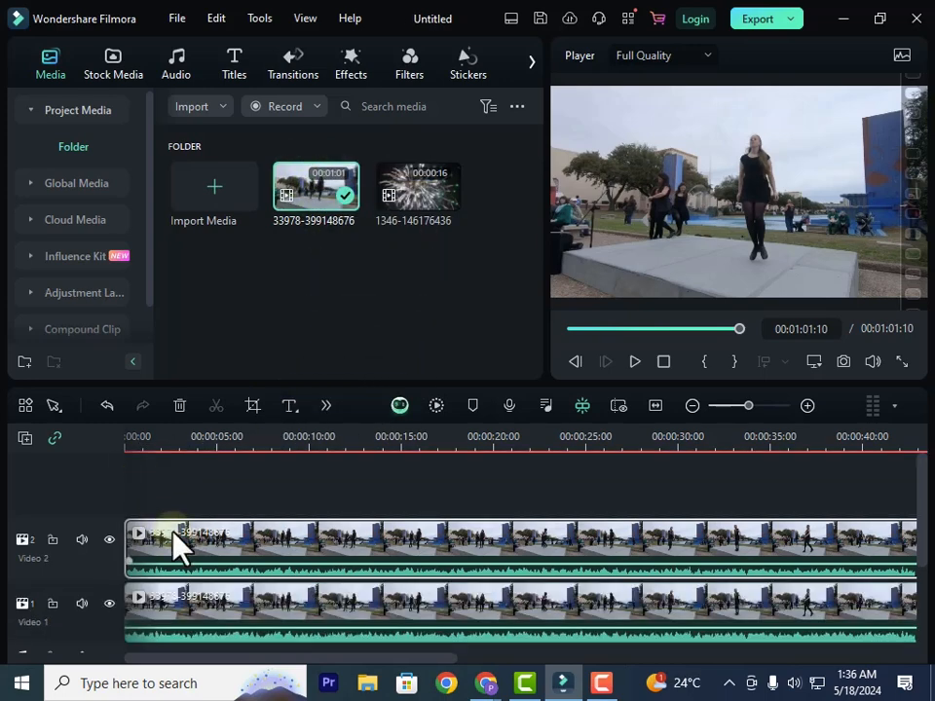
Step: Delete the duplicate clip from the Video 2 track
scroll(223, 553, "down", 3)
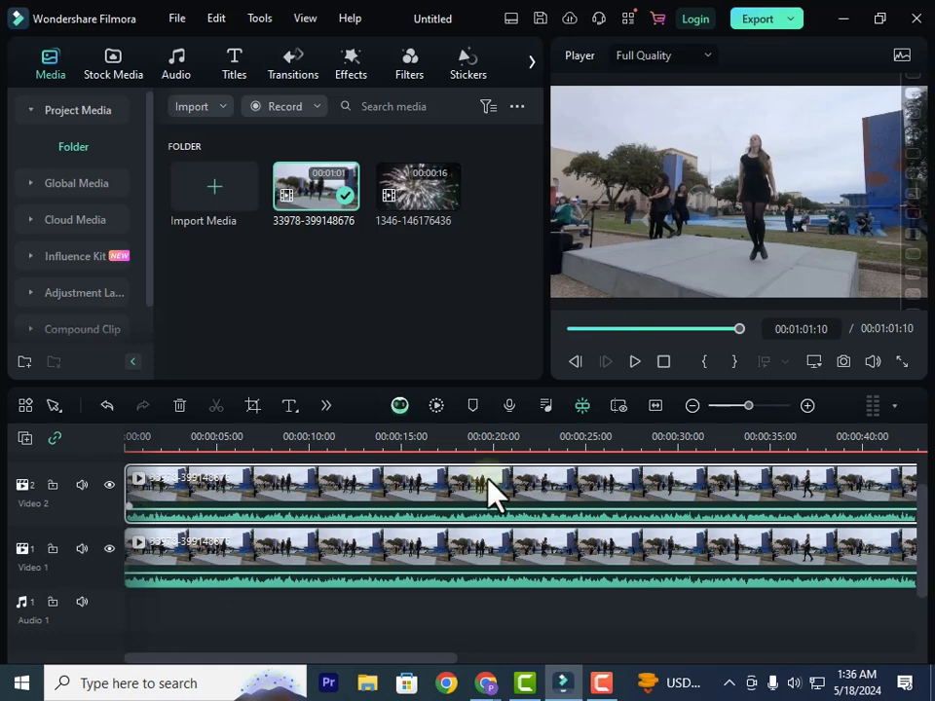
scroll(442, 497, "up", 2)
key("Delete")
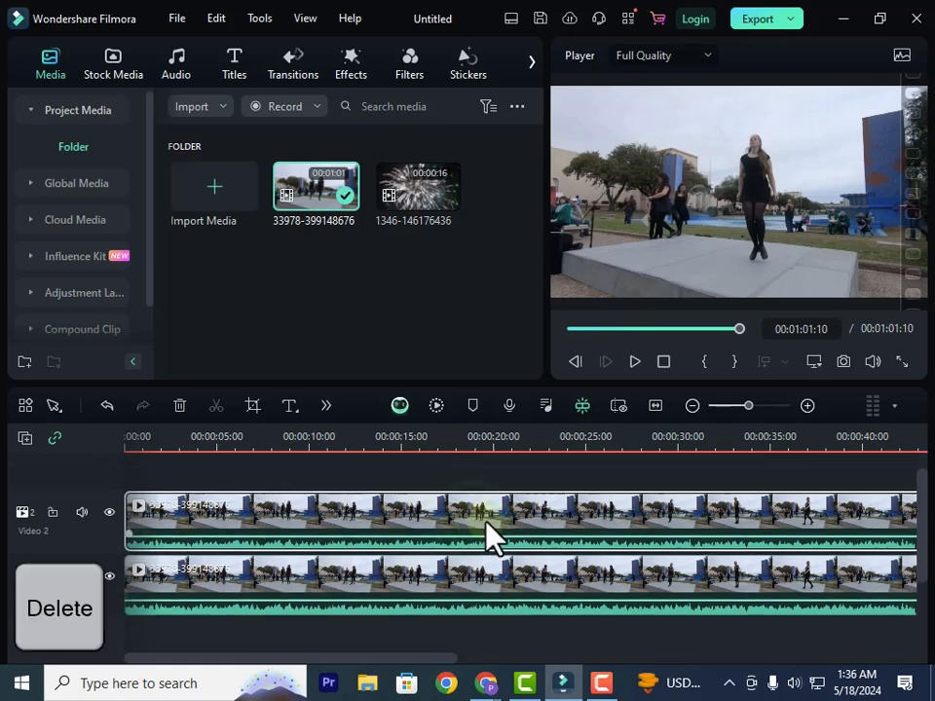
Step: Play the timeline from the start to 00:00:02:03 and split the Video 1 clip there
scroll(434, 545, "down", 3)
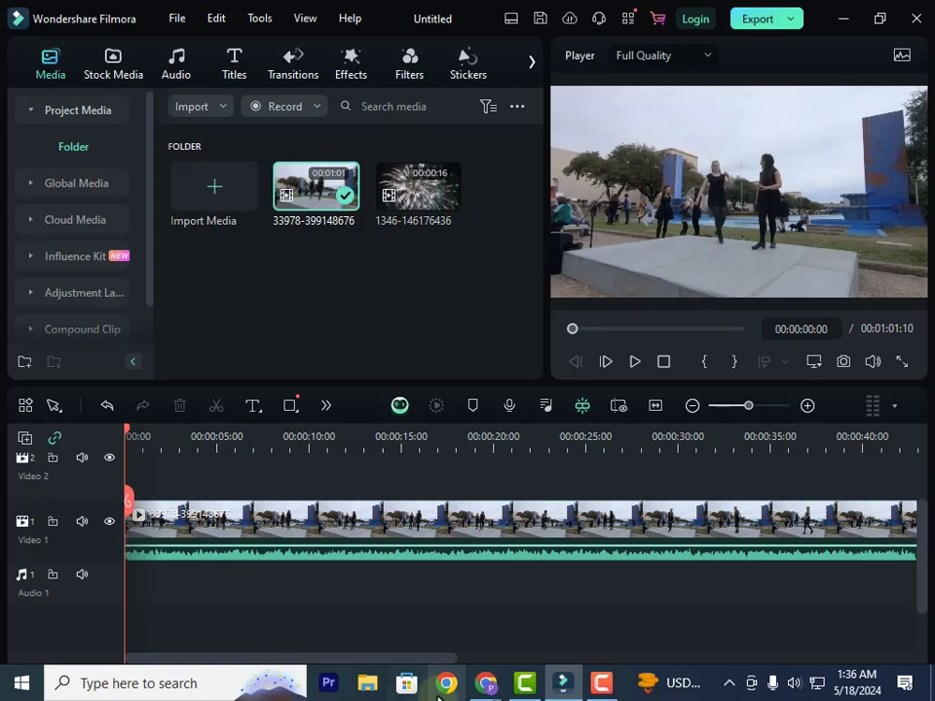
left_click_drag(428, 661, 341, 666)
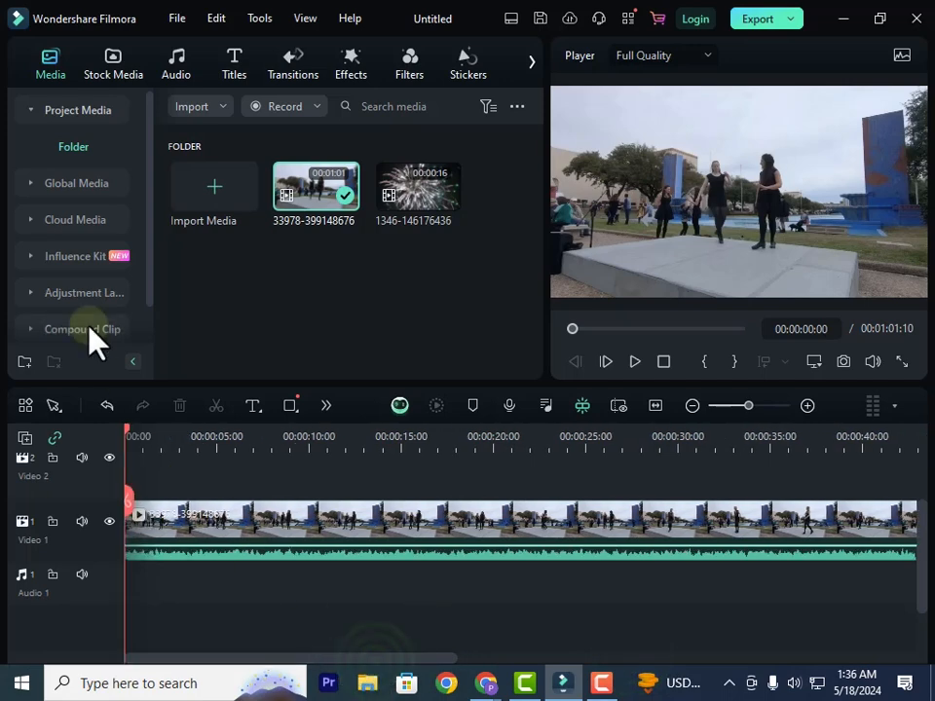
left_click(604, 361)
left_click(633, 365)
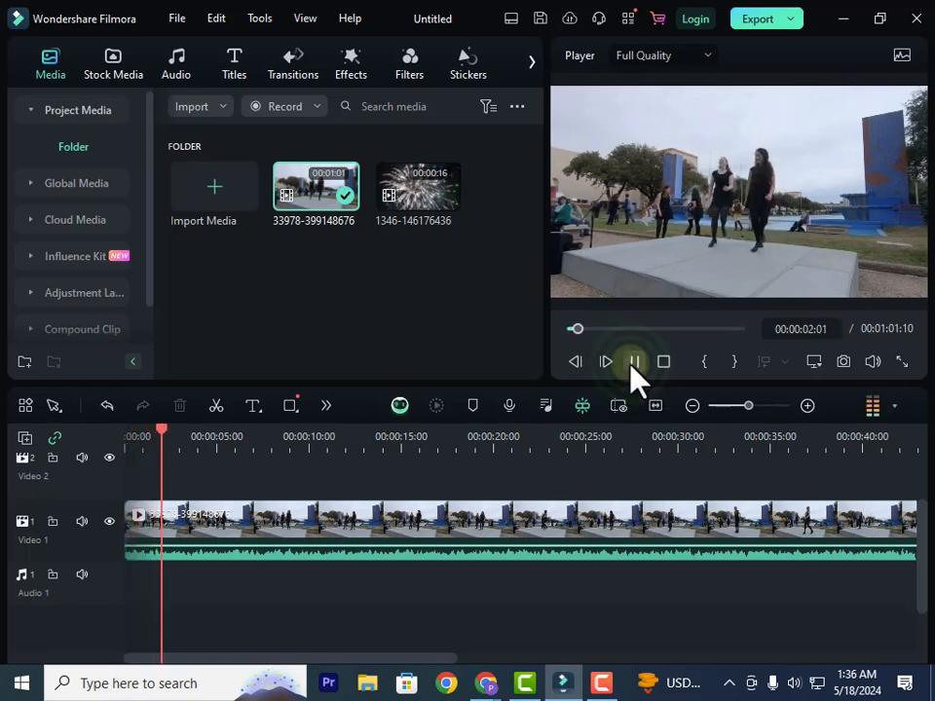
left_click(635, 363)
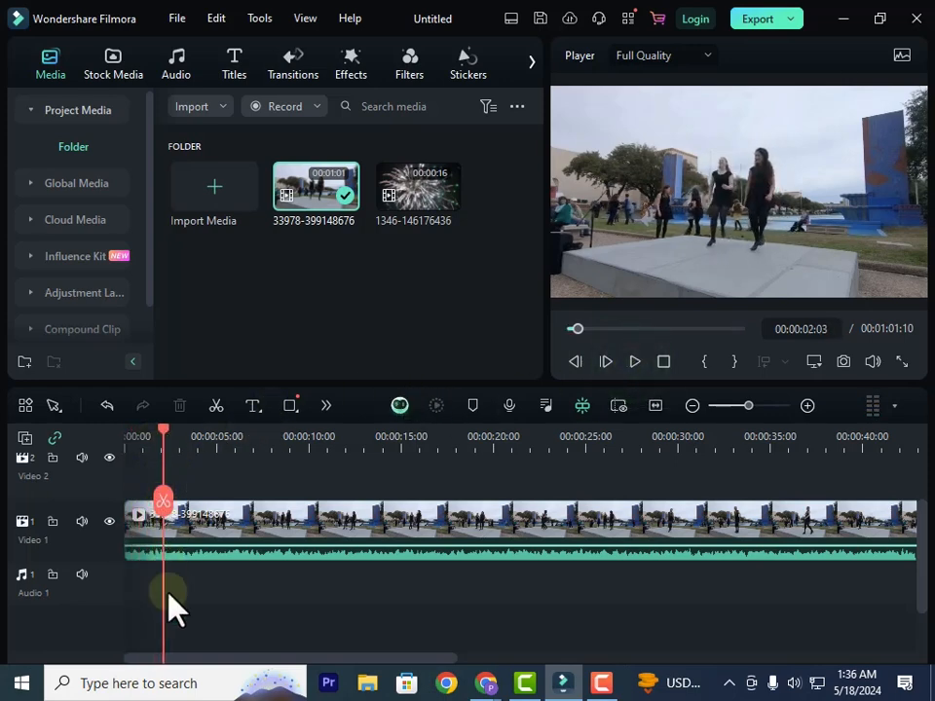
left_click(218, 407)
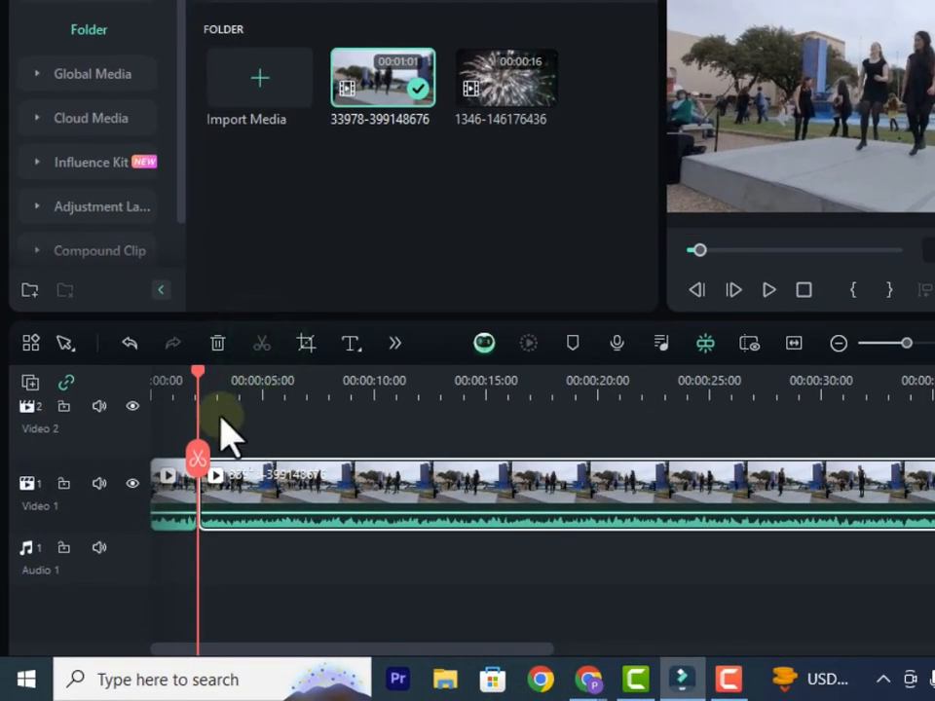
Step: Shift the segment after the split 2 seconds along Video 1 to separate it from the short first segment
left_click_drag(205, 385, 241, 382)
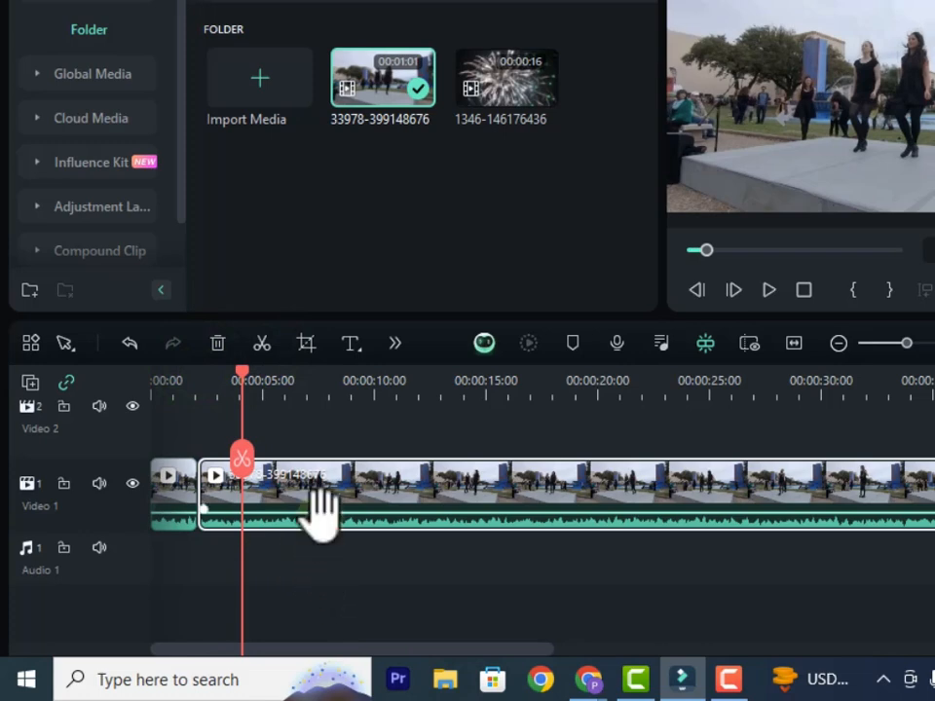
left_click_drag(318, 501, 368, 509)
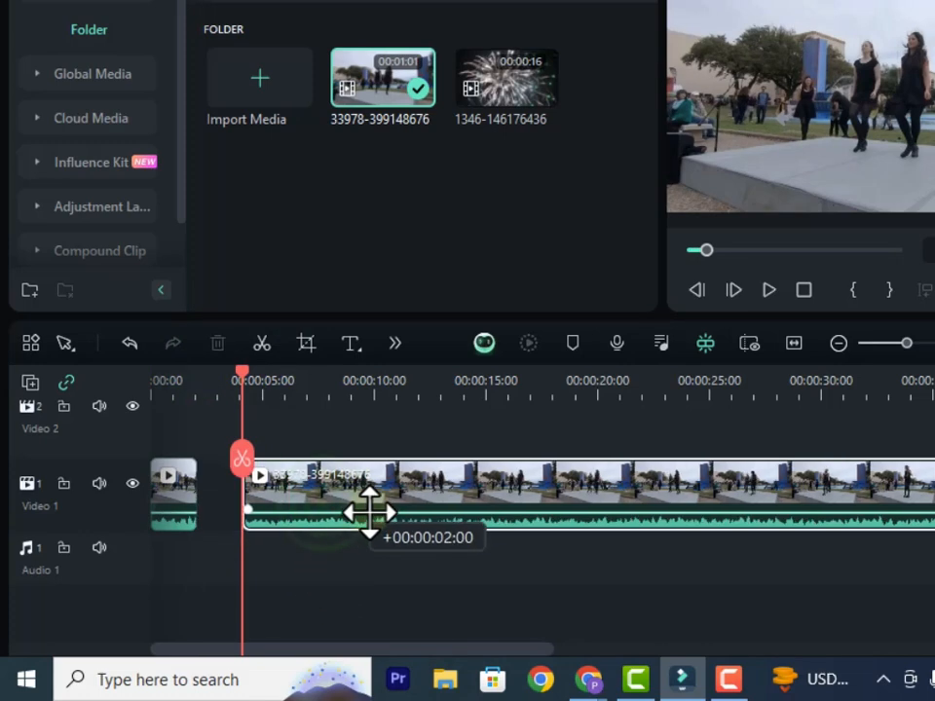
left_click(370, 575)
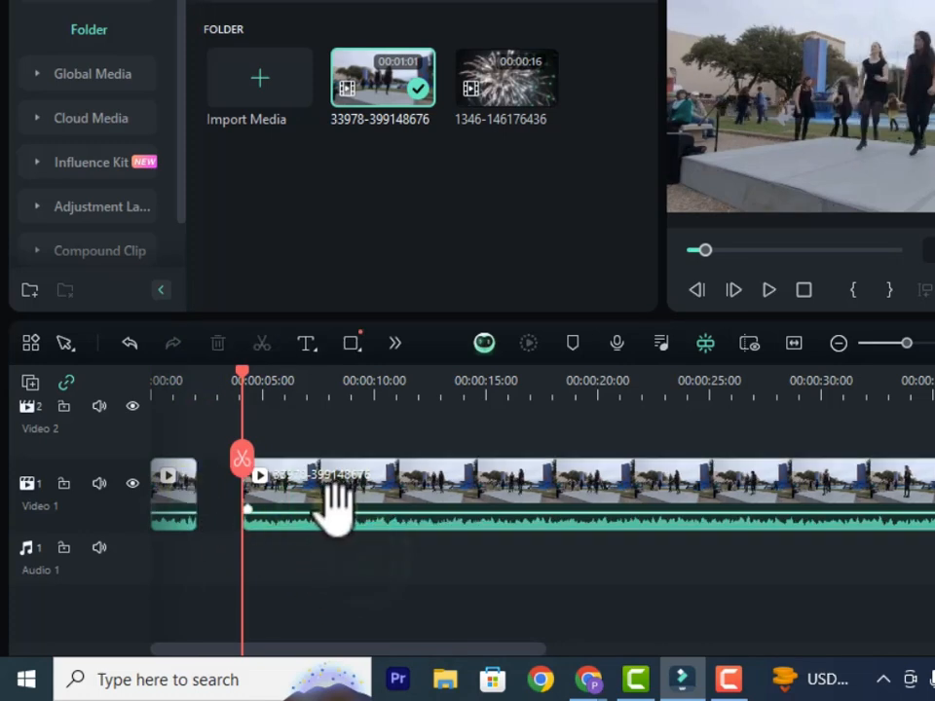
Step: Delete the short first segment from Video 1 and move the remaining clip to the start of the timeline
key("Delete")
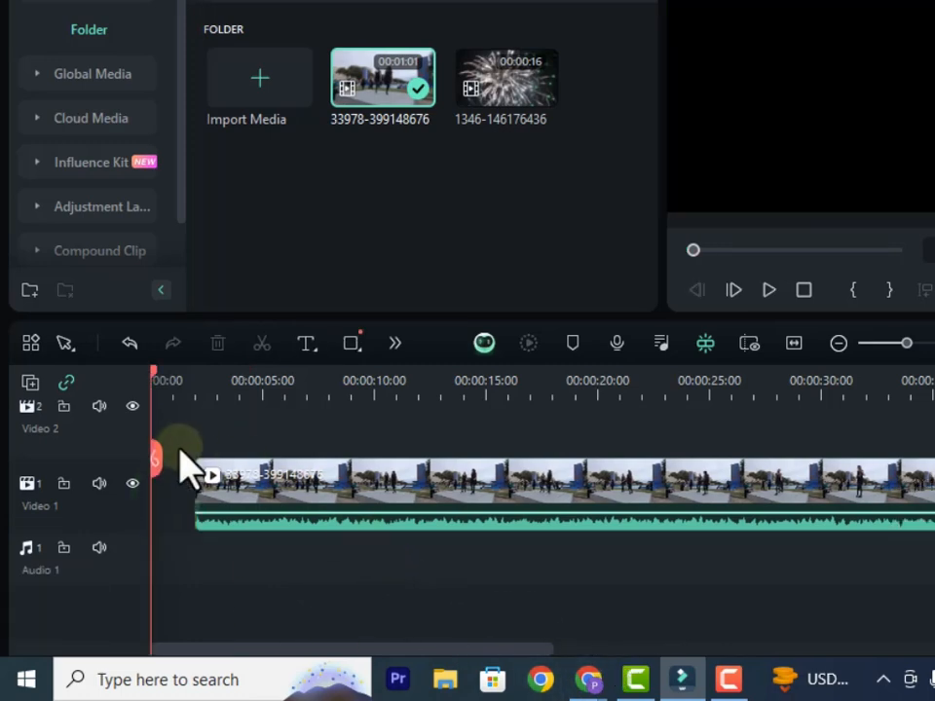
left_click_drag(236, 506, 179, 484)
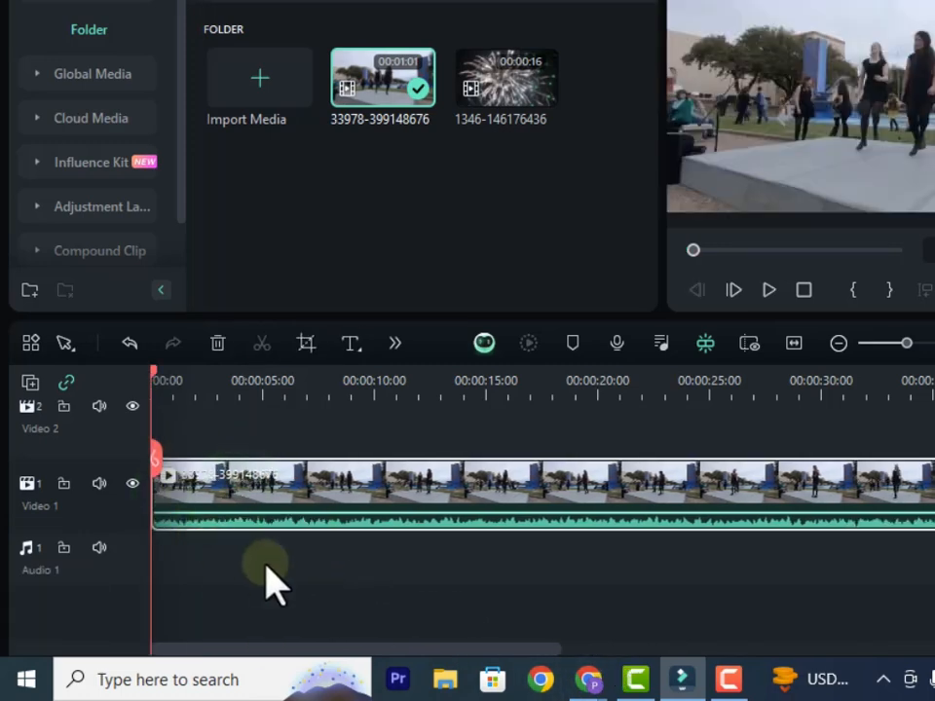
Step: Split the Video 1 clip at about 00:00:10:00
left_click(168, 378)
left_click_drag(168, 378, 322, 445)
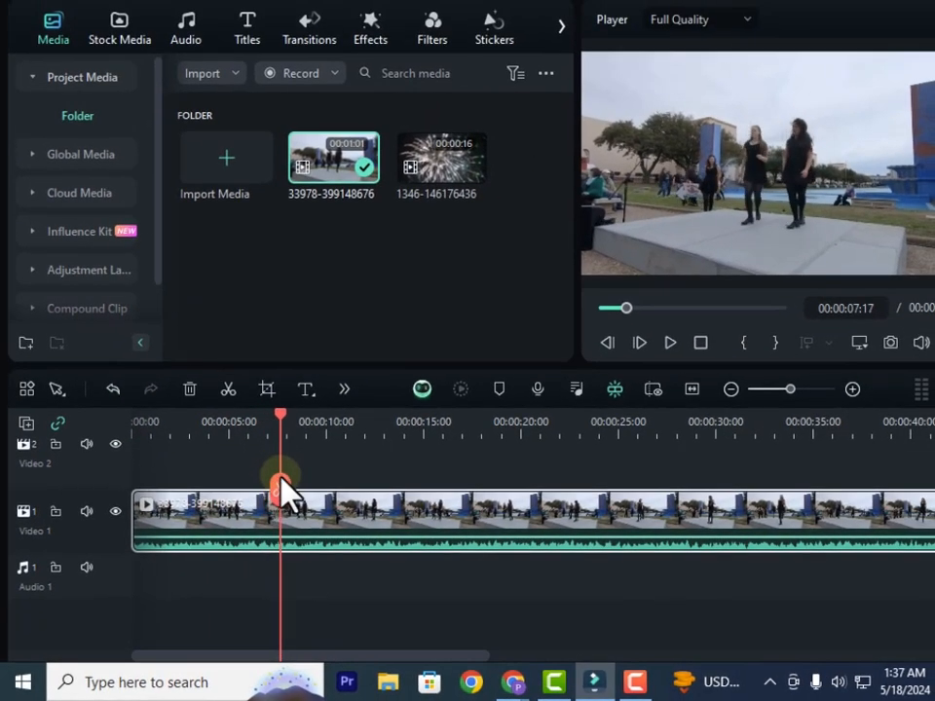
left_click_drag(281, 479, 328, 567)
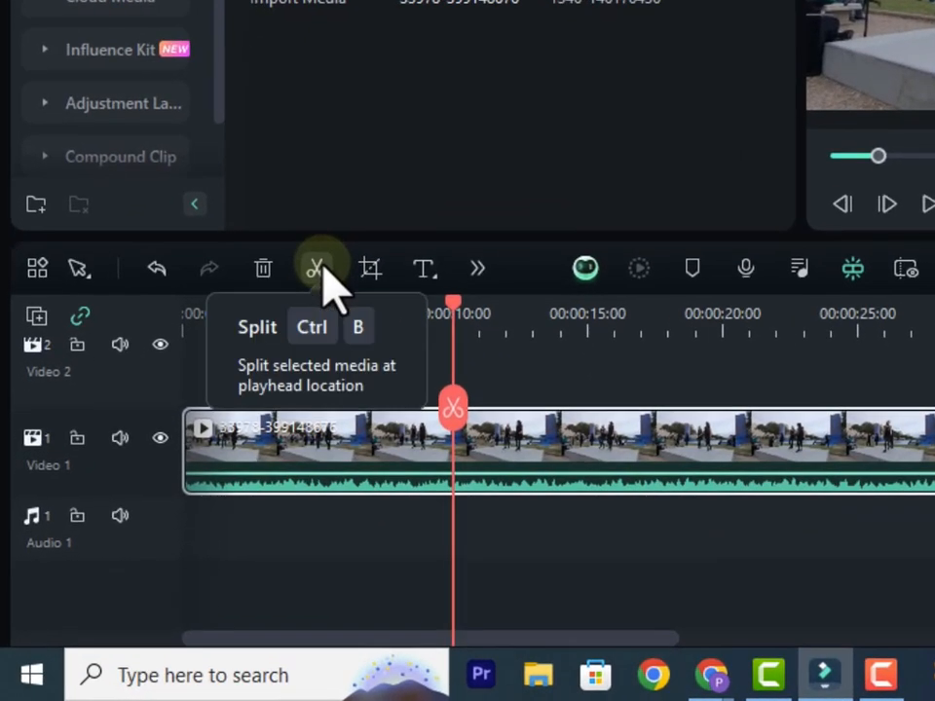
left_click(234, 389)
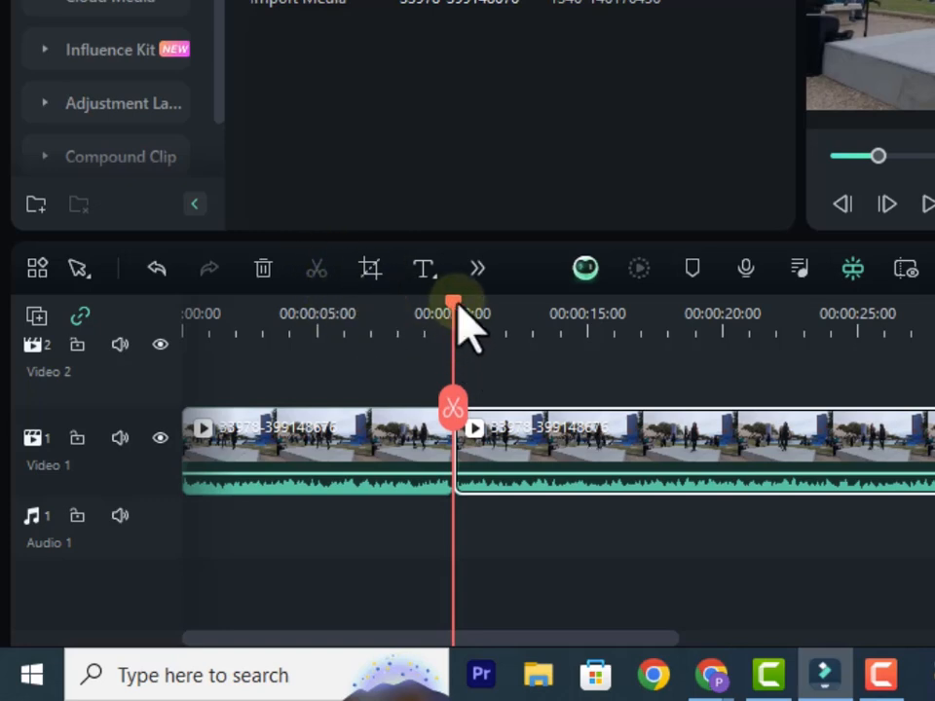
Step: Split the remaining part of the Video 1 clip at 00:00:16:07 and again at 00:00:19:12
left_click_drag(458, 310, 501, 317)
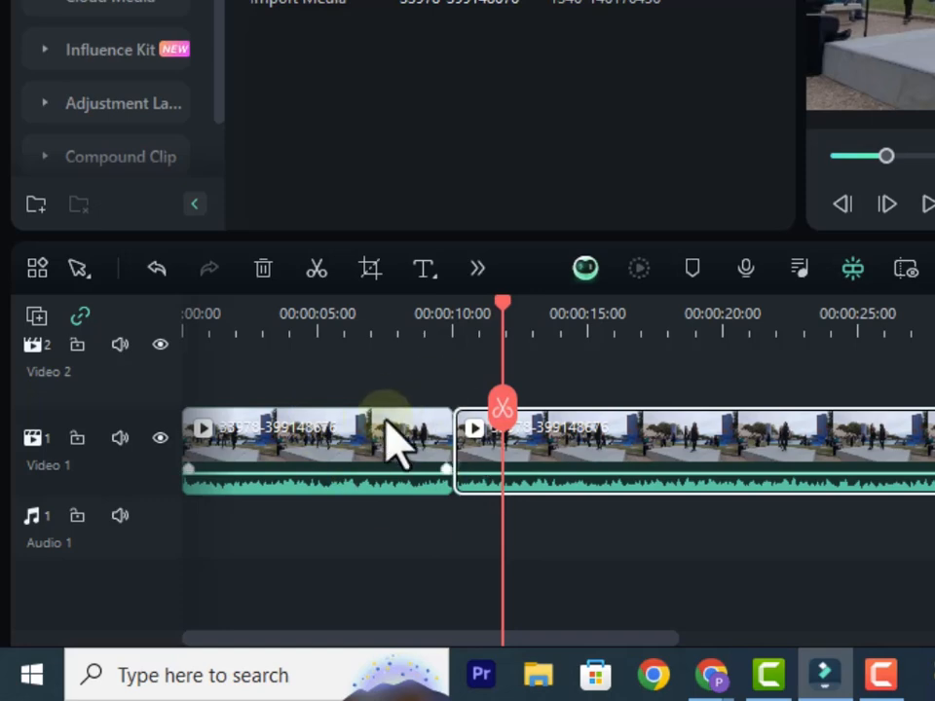
left_click_drag(504, 300, 639, 365)
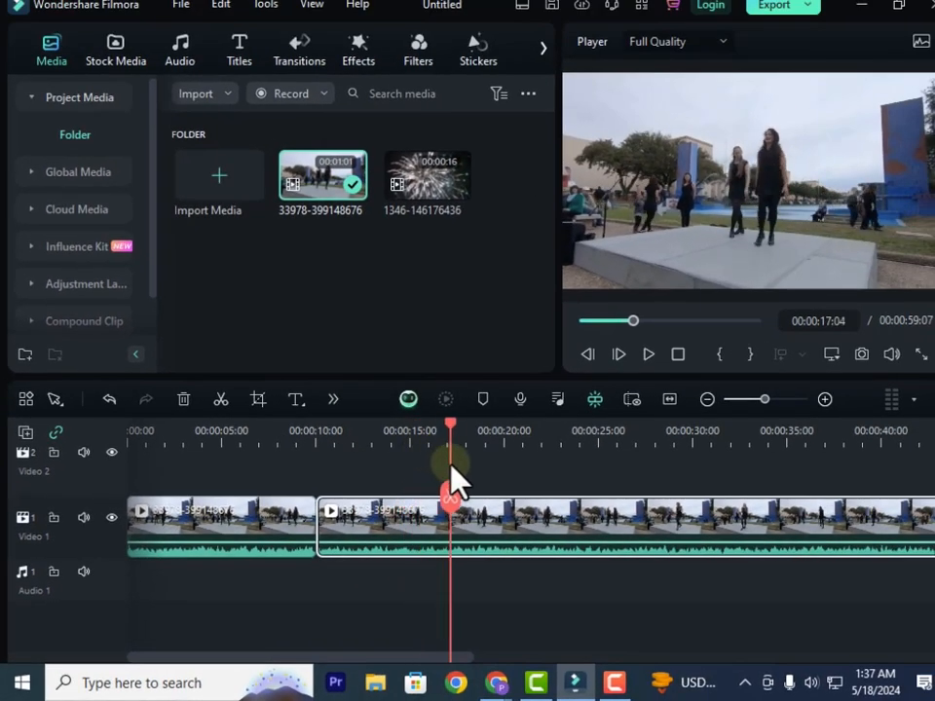
mouse_move(450, 464)
left_mouse_down()
mouse_move(463, 465)
mouse_move(417, 463)
mouse_move(435, 464)
left_mouse_up()
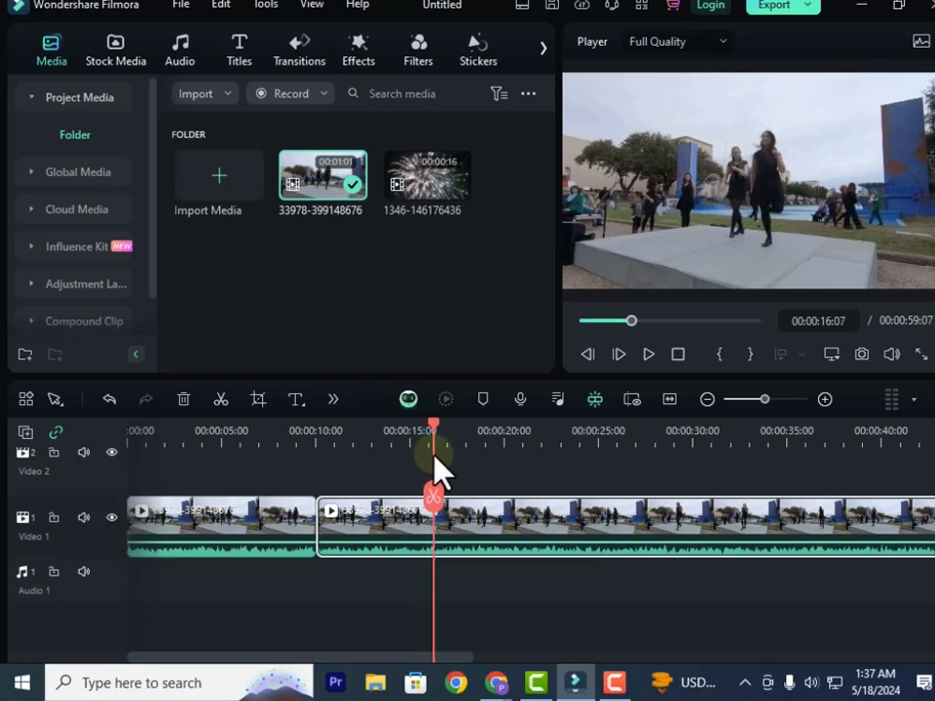
left_click(222, 404)
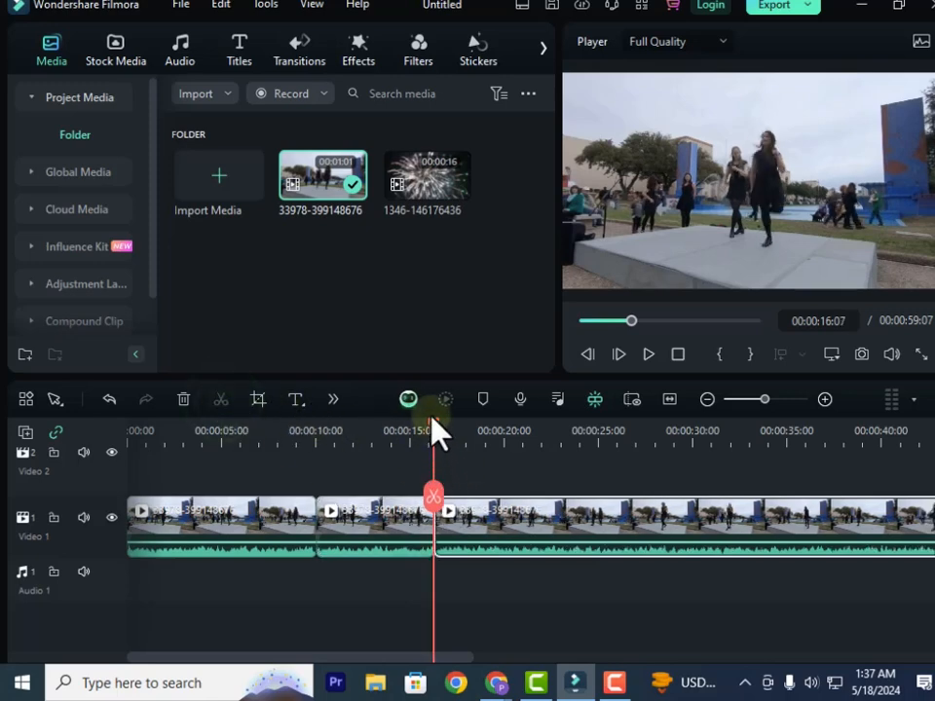
left_click_drag(435, 426, 493, 479)
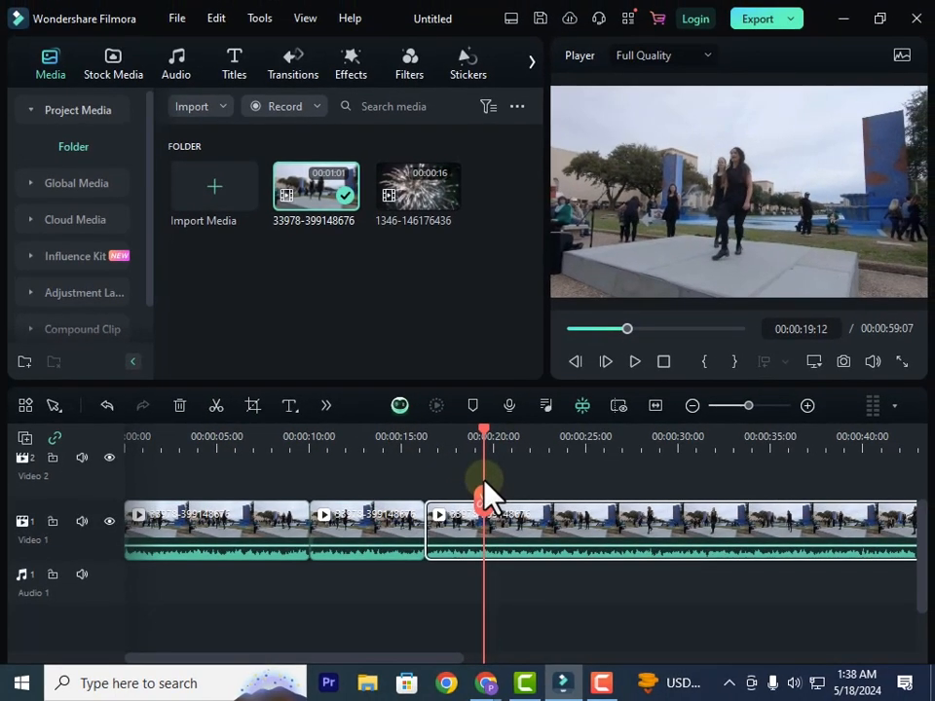
left_click(216, 406)
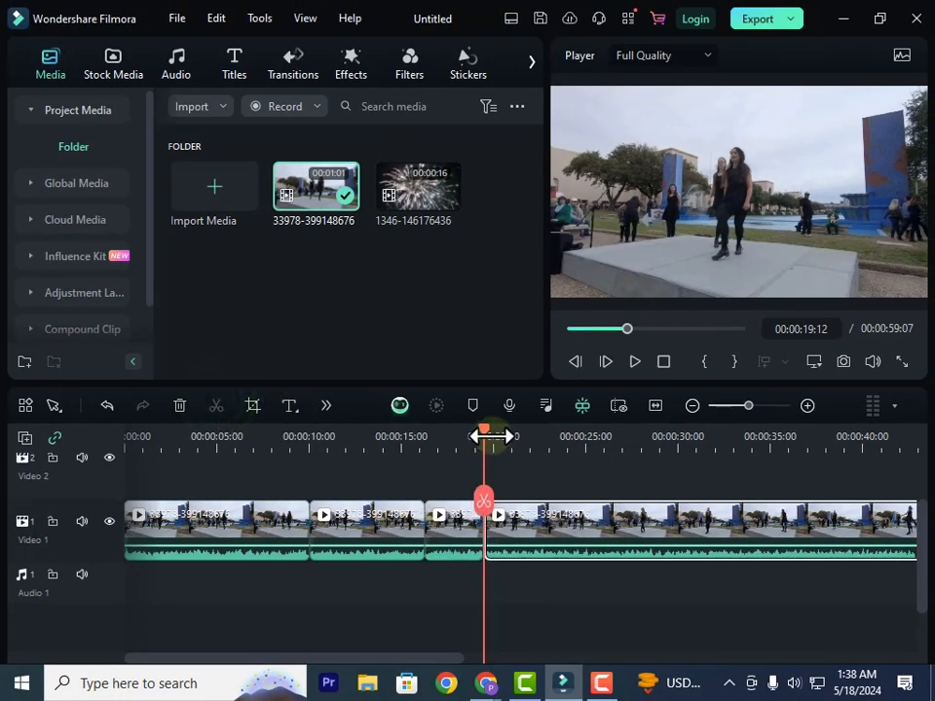
Step: Delete the Video 1 segment between about 00:00:10:00 and 00:00:16:07
left_click(395, 539)
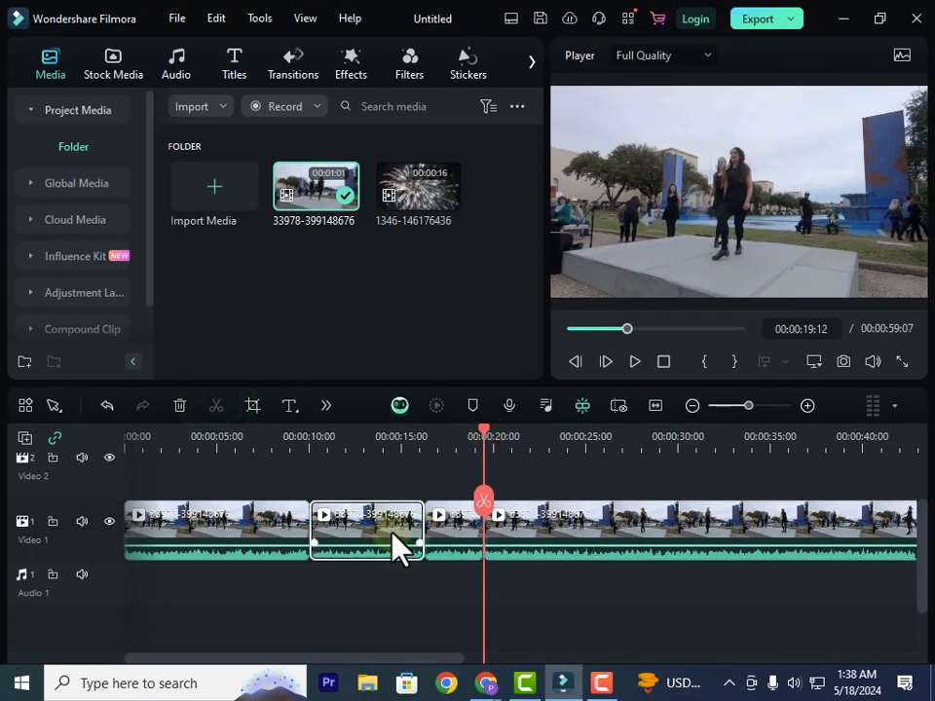
key("Delete")
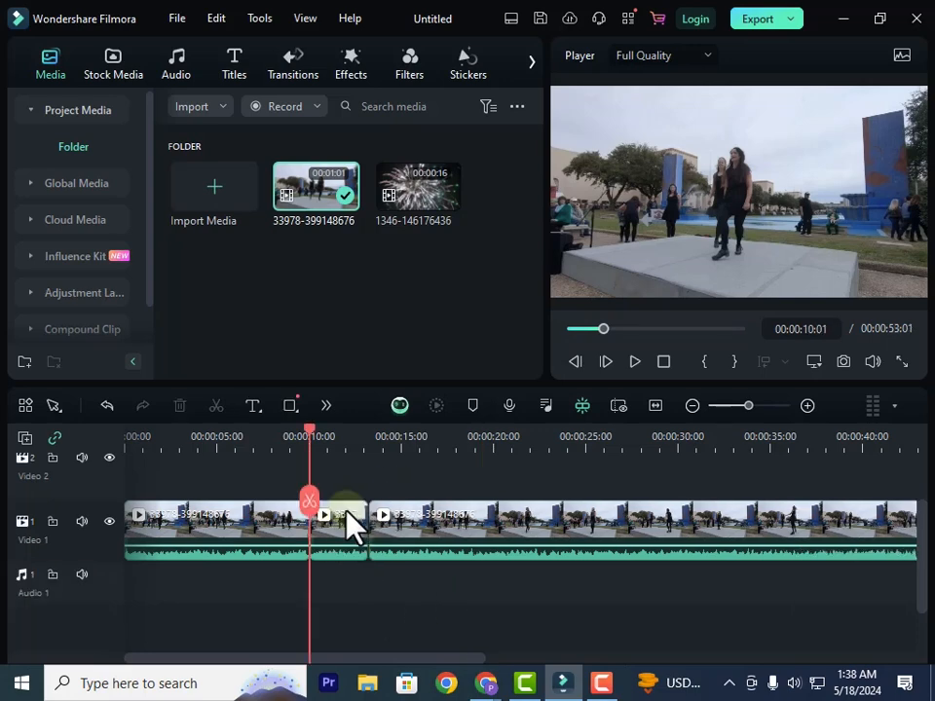
key("Delete")
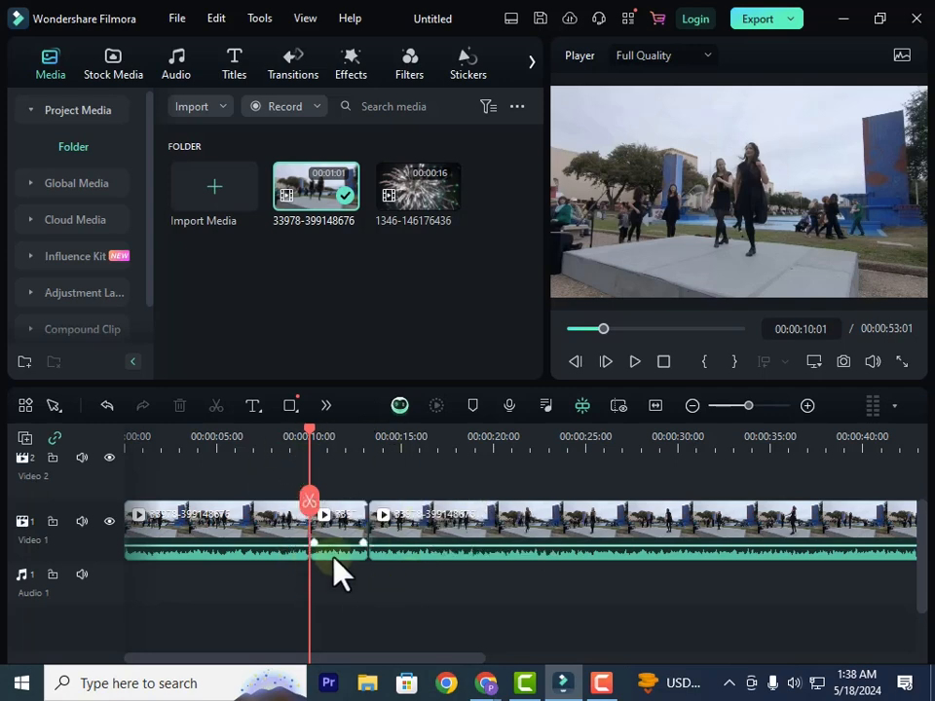
Step: Split the last Video 1 segment at 00:00:16:15 and again at 00:00:23:11
left_click_drag(312, 428, 431, 518)
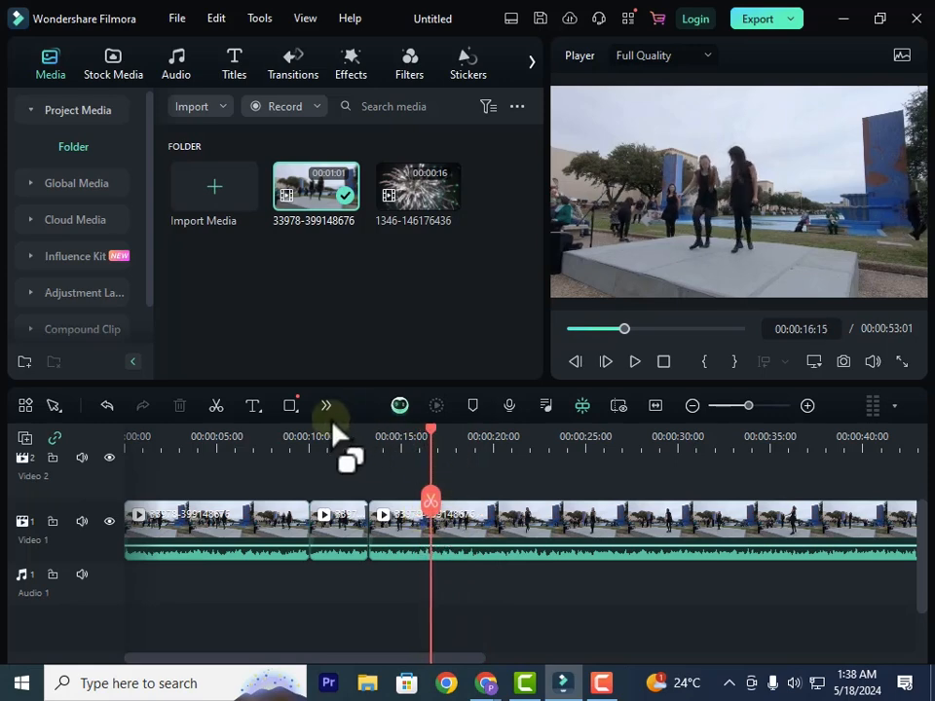
left_click(216, 405)
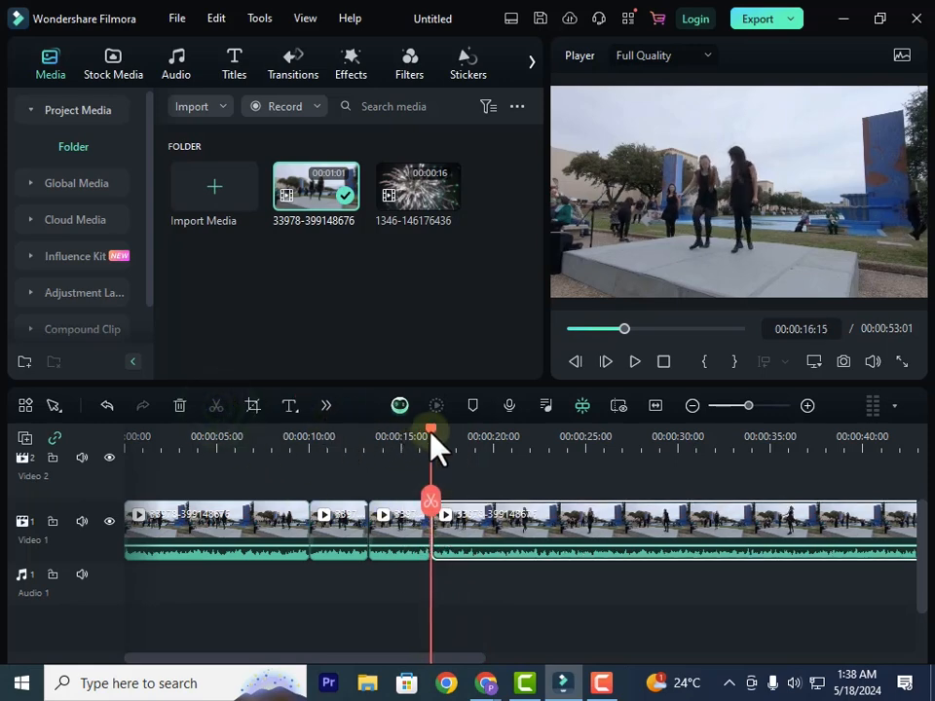
left_click_drag(431, 435, 559, 522)
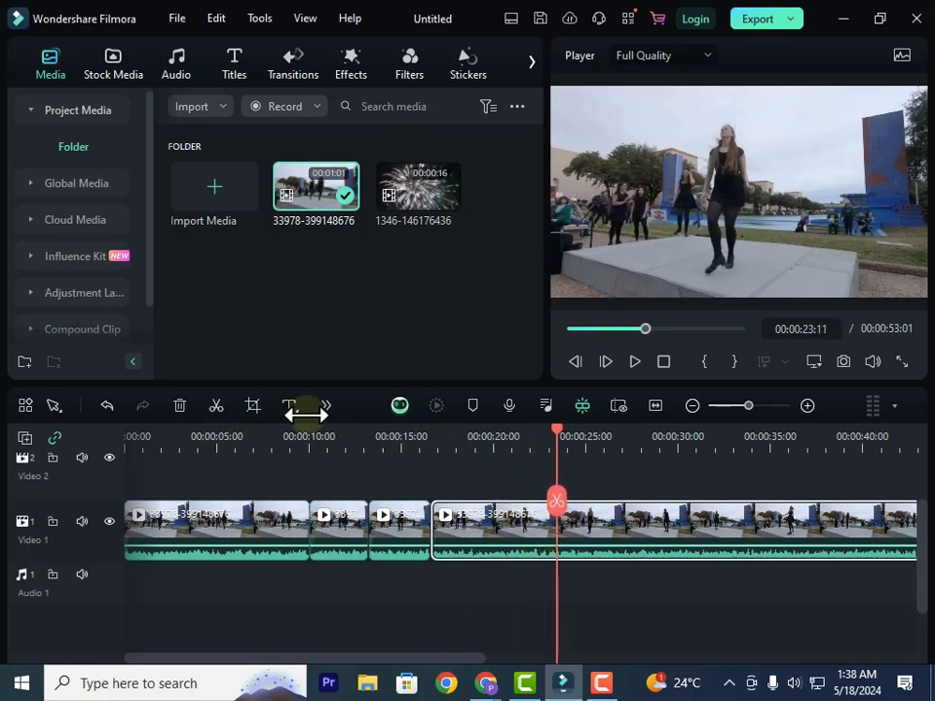
left_click(220, 409)
Step: Delete the short segment ending at 00:00:16:15 and the long last segment from Video 1
left_click(401, 554)
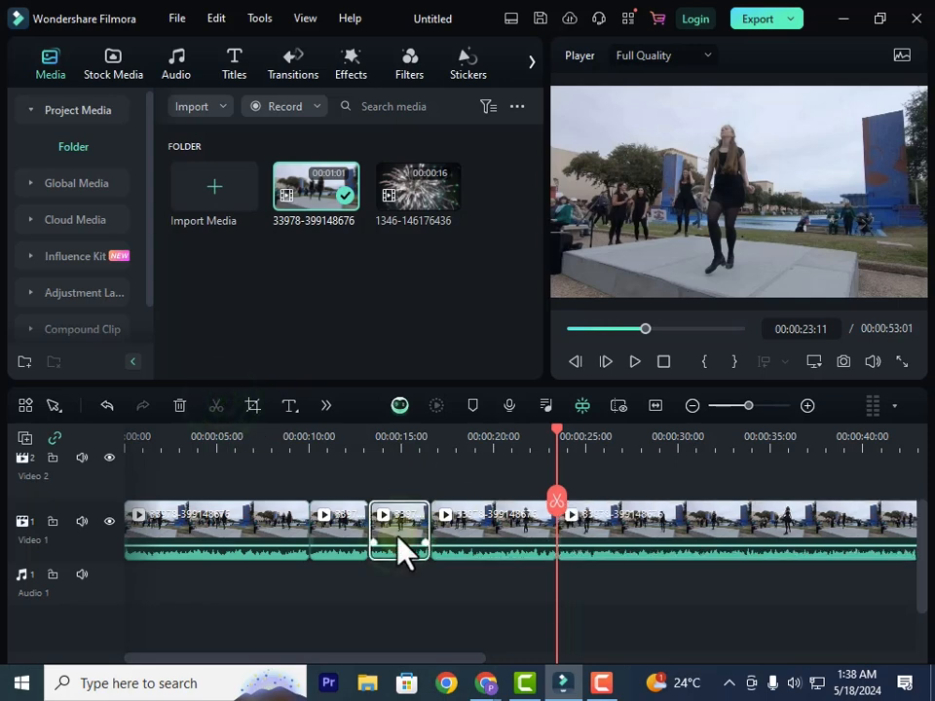
key("Delete")
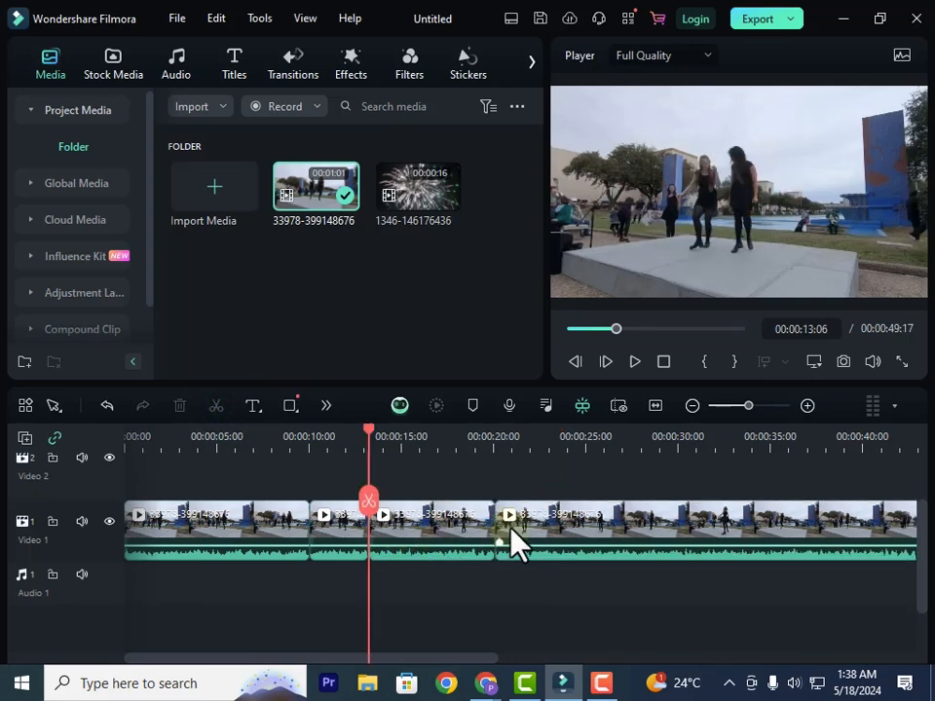
left_click(412, 514)
left_click_drag(376, 441, 488, 497)
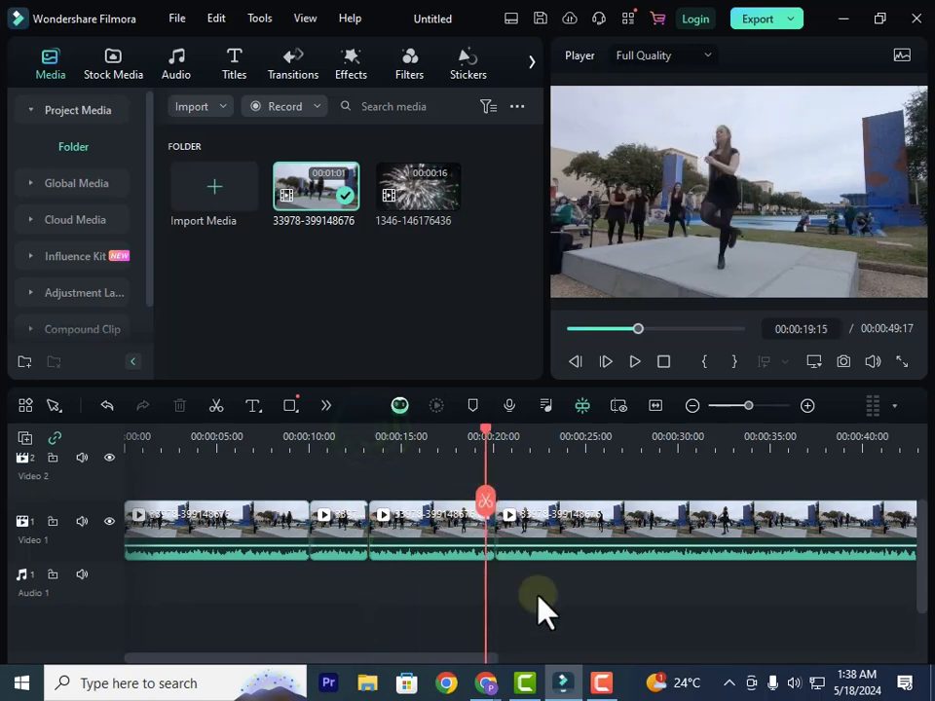
left_click(596, 553)
key("Delete")
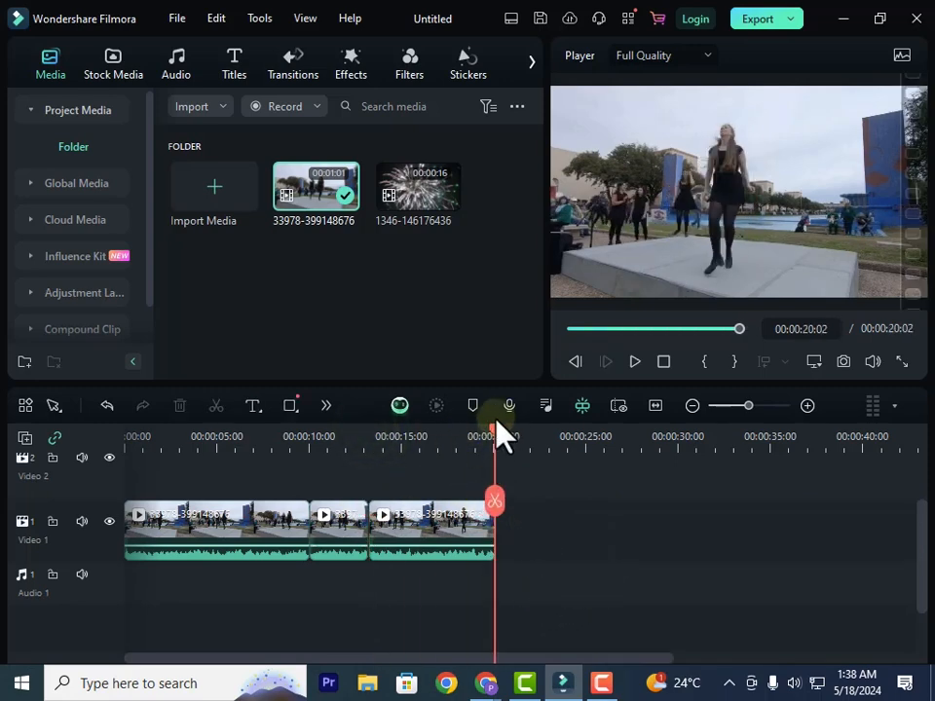
Step: Scrub the timeline back to 00:00:02:07 and delete all three remaining segments from Video 1
left_click_drag(495, 428, 101, 470)
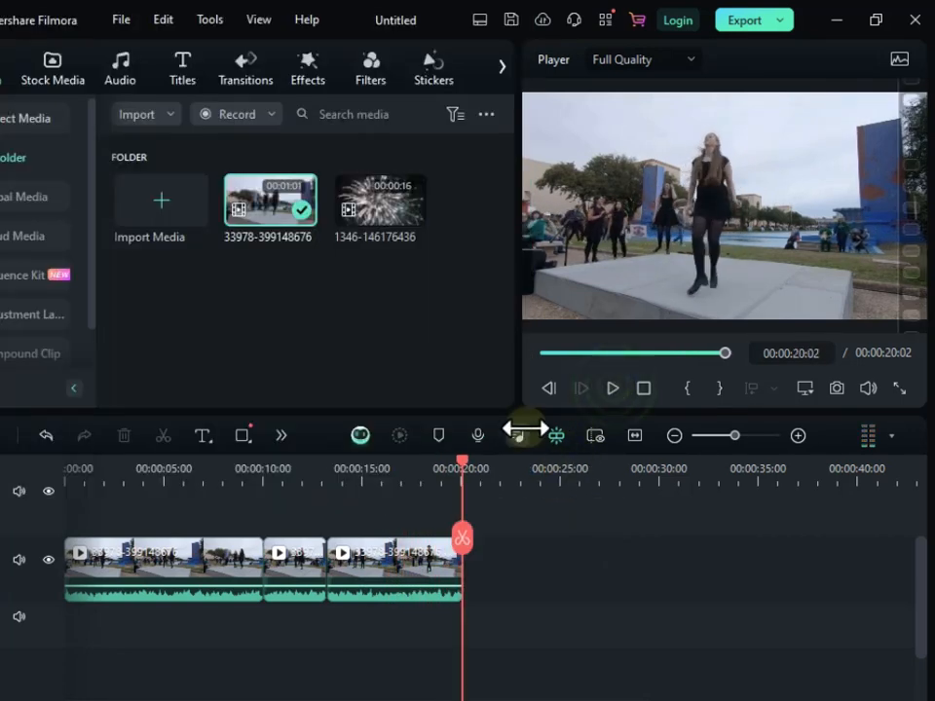
left_click_drag(463, 462, 109, 477)
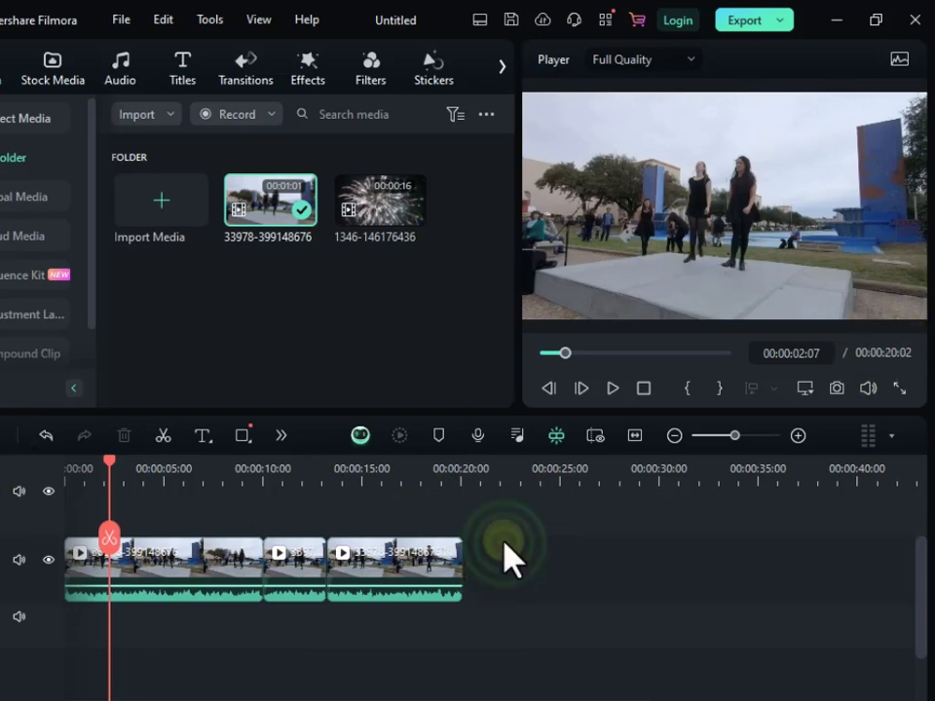
left_click_drag(506, 560, 60, 584)
key("Delete")
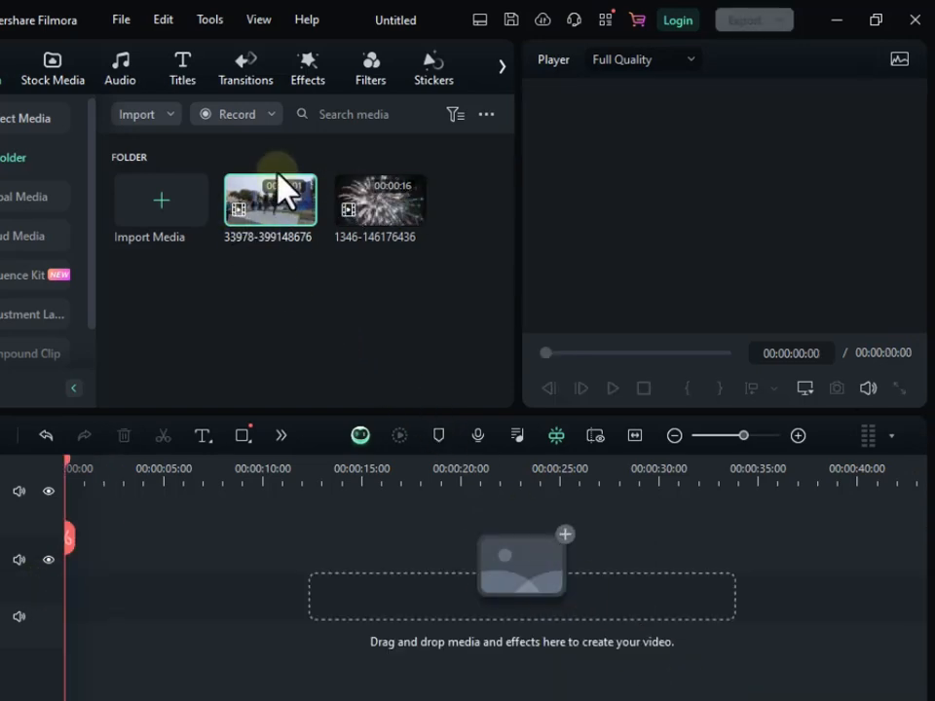
double_click(279, 204)
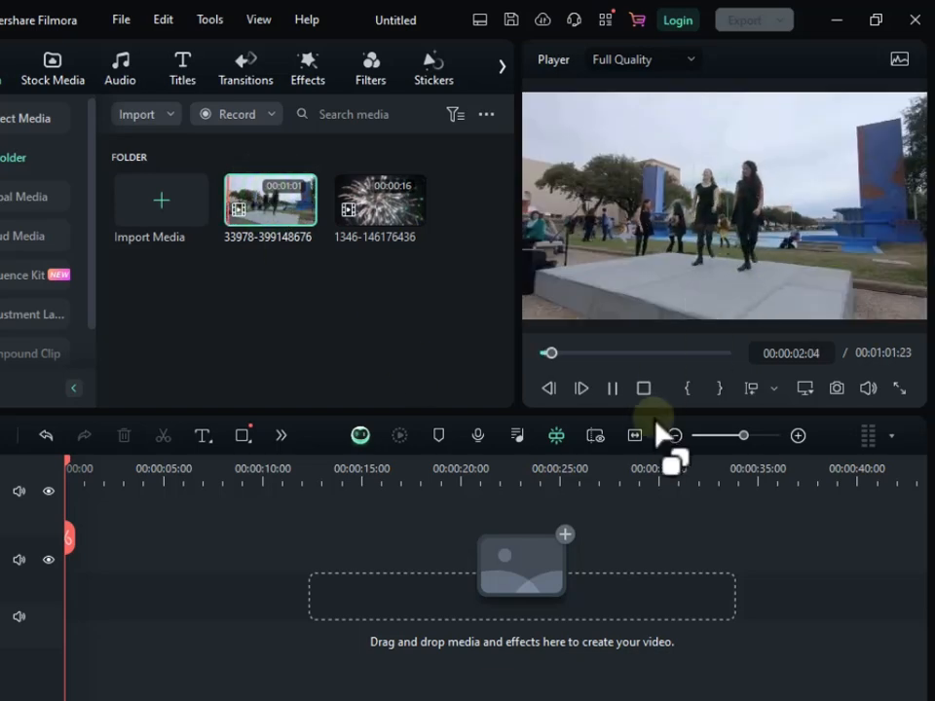
left_click(613, 389)
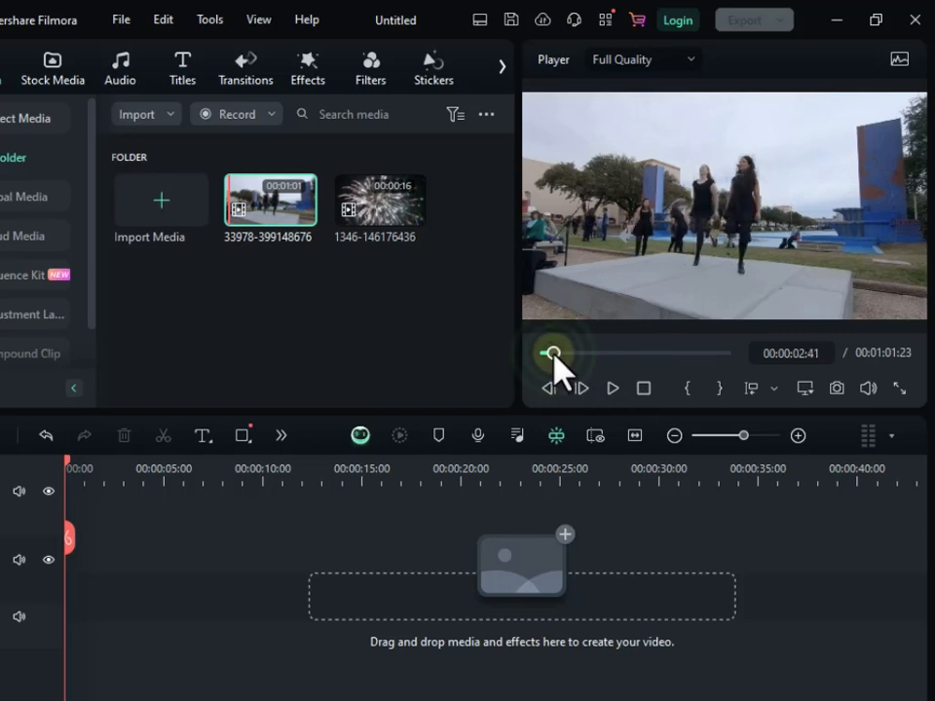
left_click_drag(553, 356, 546, 357)
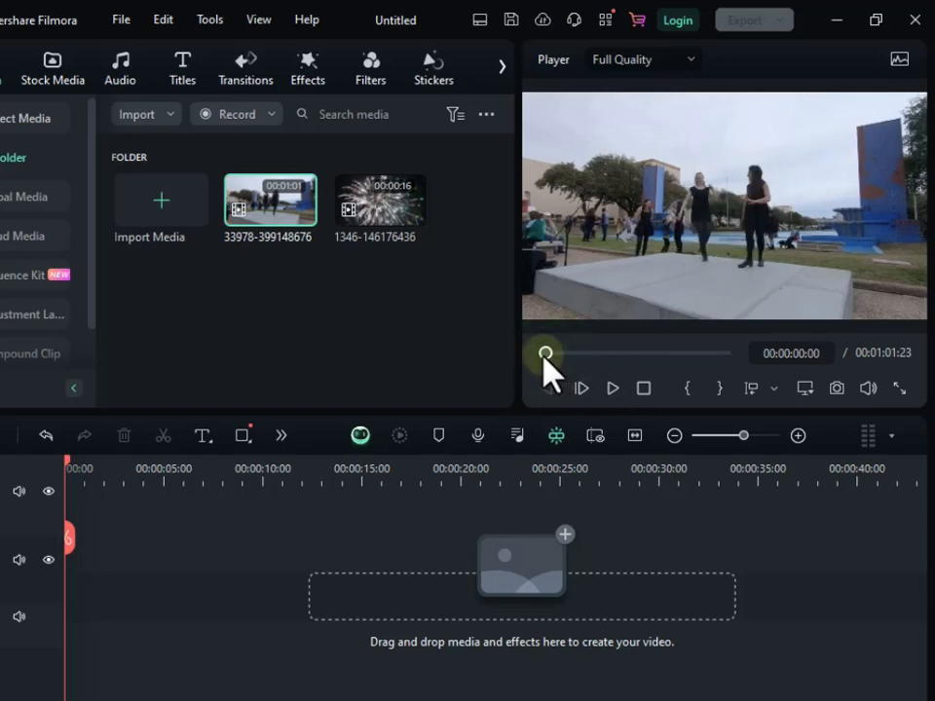
left_click(612, 387)
left_click(612, 388)
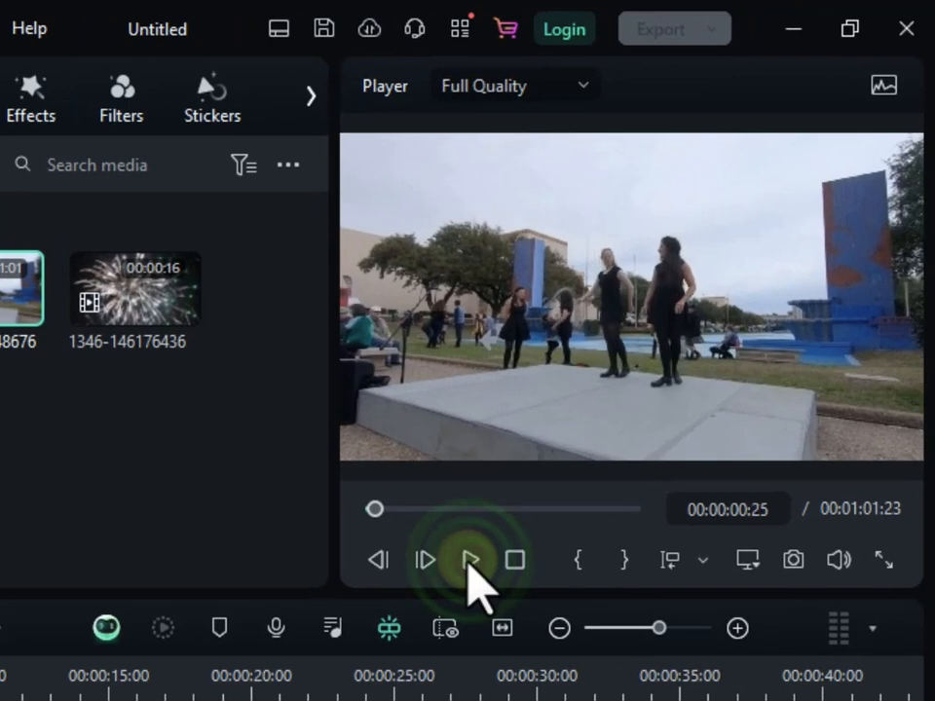
Step: Move the preview one frame back, and advance it frame by frame to 00:00:00:54
left_click(376, 563)
left_click(420, 561)
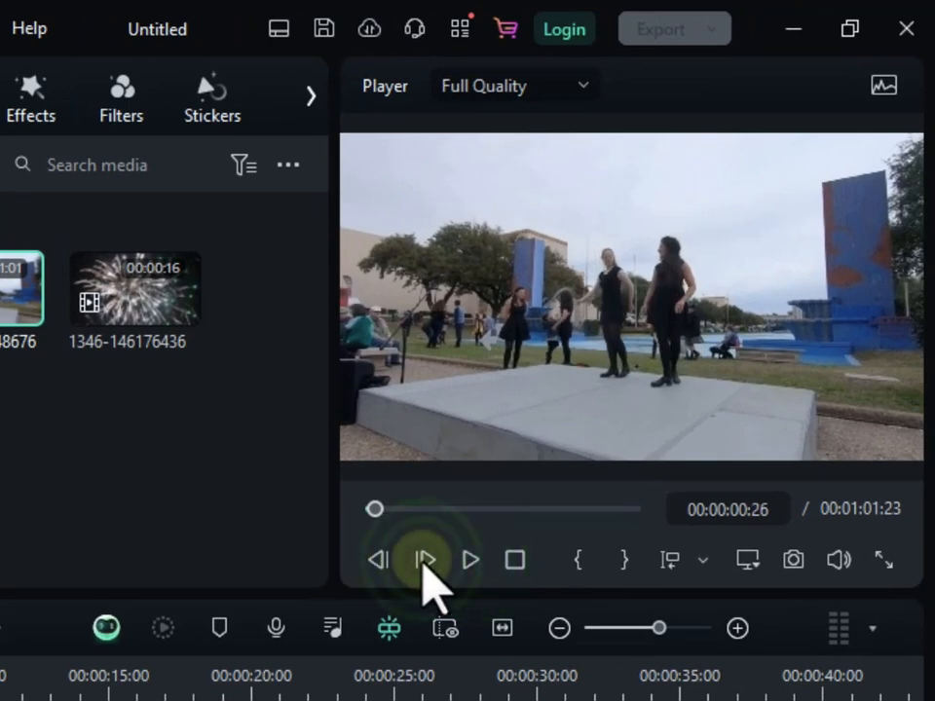
left_click(424, 561)
left_click(423, 561)
left_click(424, 562)
left_click(425, 562)
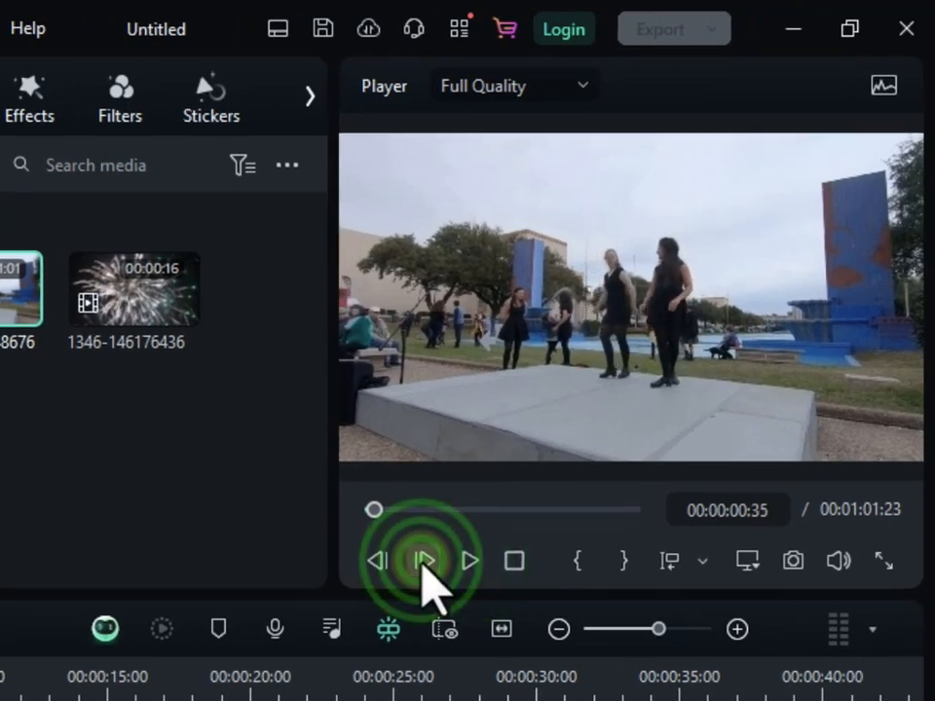
left_click(425, 562)
left_click(424, 562)
left_click(424, 562)
left_click(425, 562)
left_click(425, 562)
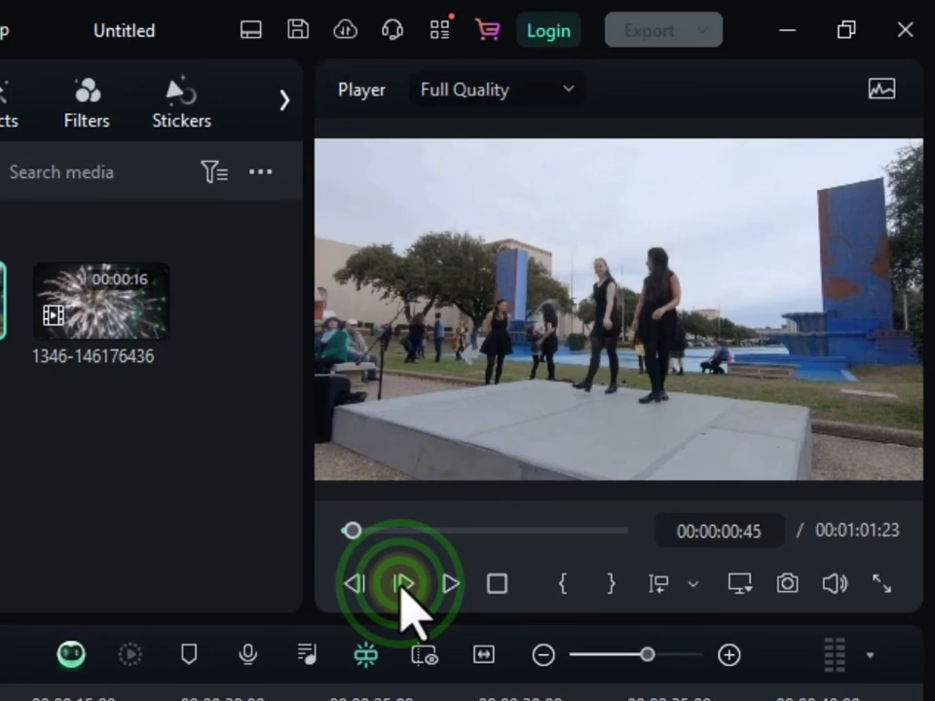
left_click(400, 587)
left_click(400, 588)
left_click(397, 588)
left_click(398, 588)
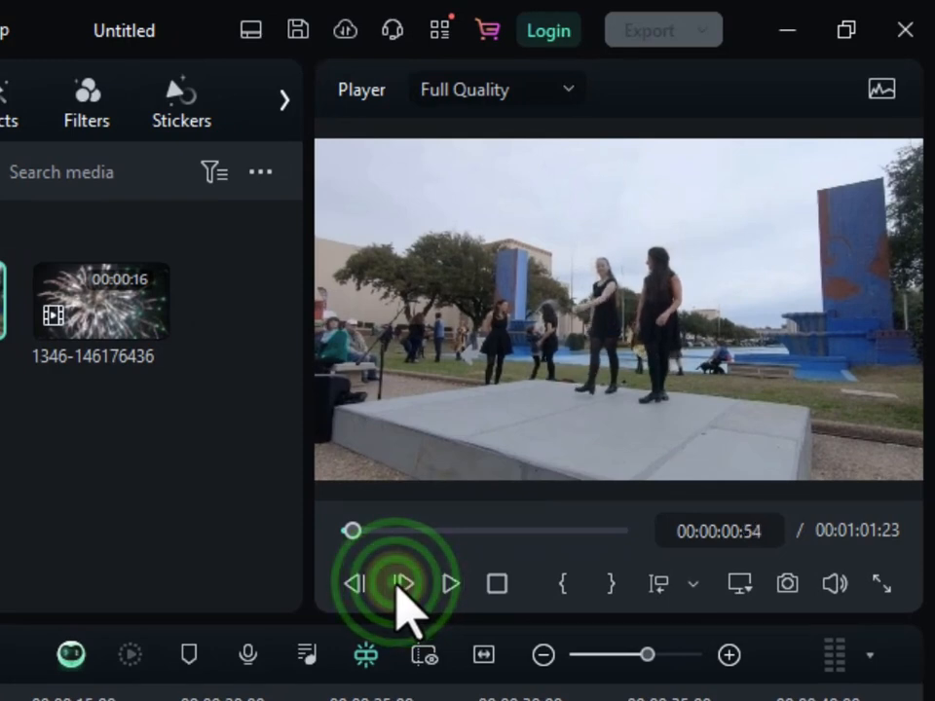
Step: Advance the preview frame by frame to 00:00:00:56 and set the source video's mark-in point just after its start
left_click(399, 588)
left_click(399, 588)
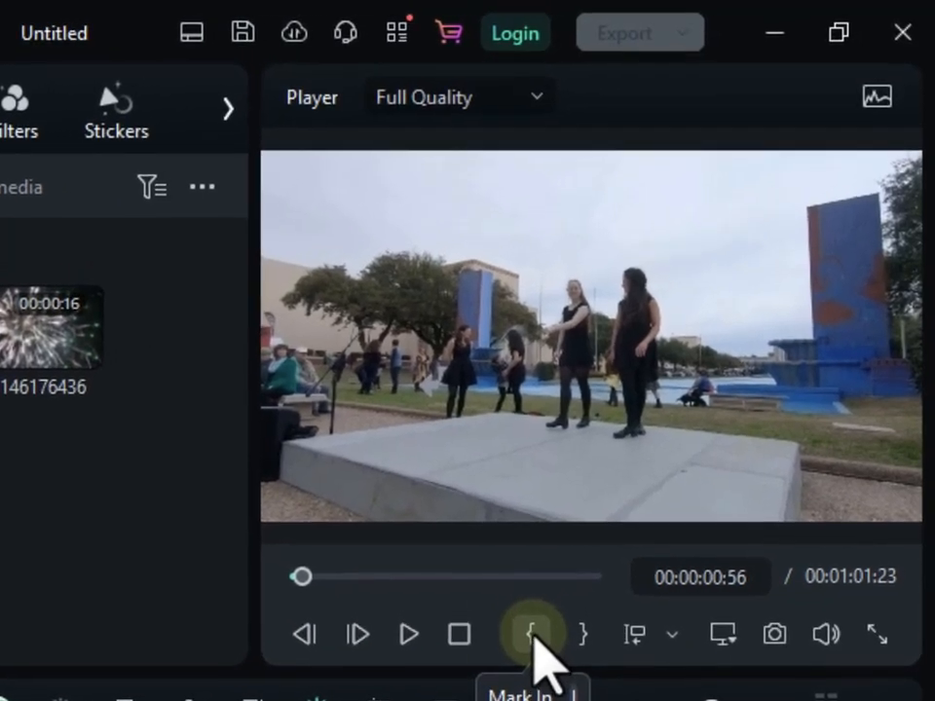
left_click(534, 635)
left_click(302, 577)
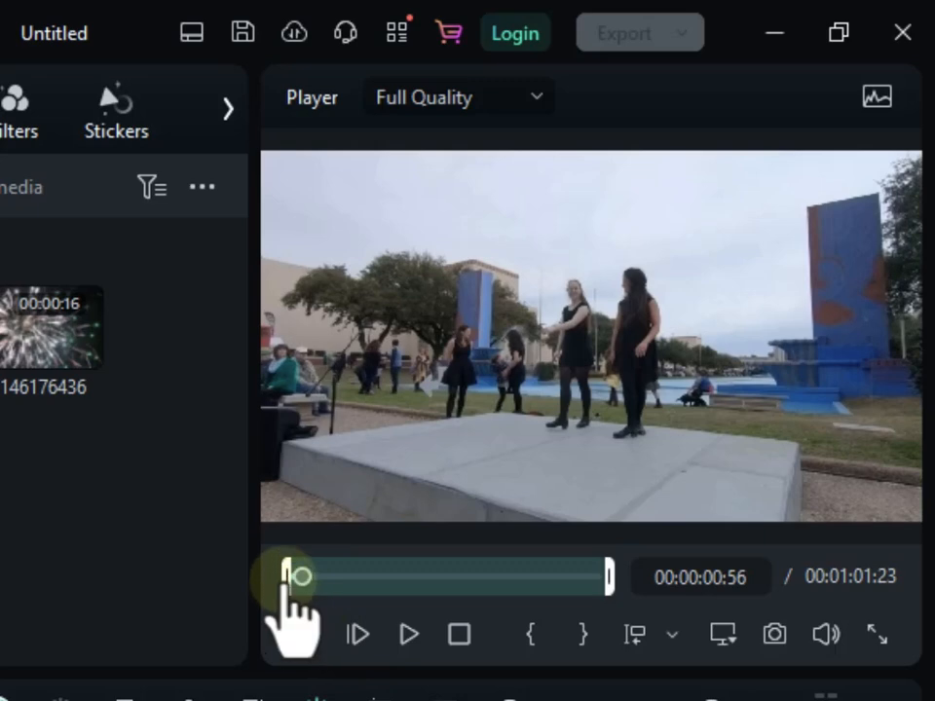
left_click_drag(286, 576, 303, 576)
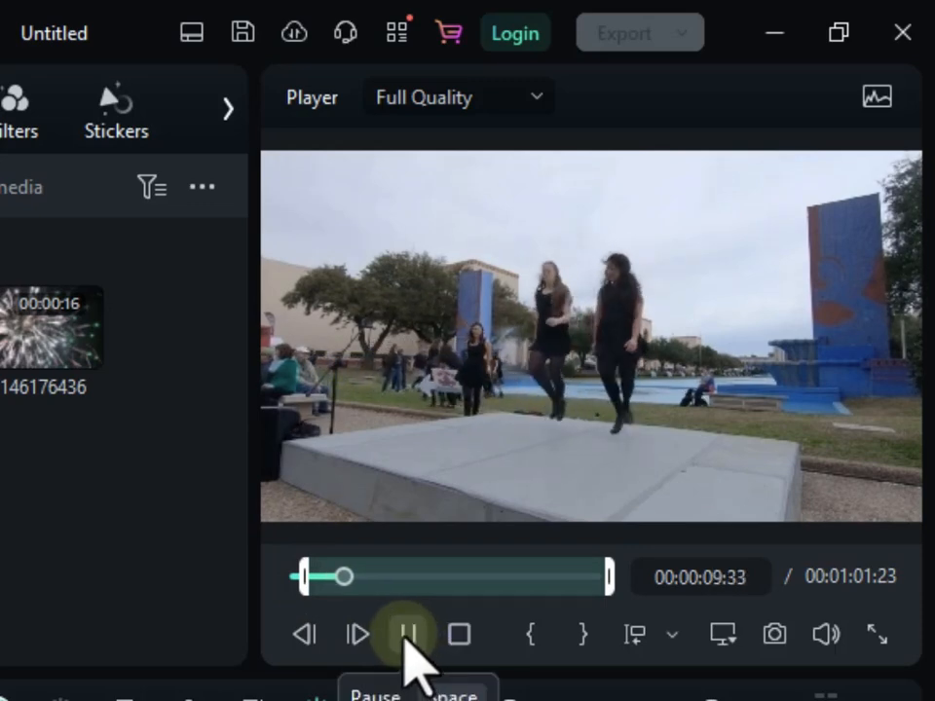
Step: Pause the source preview at 00:00:10:28 and step back frame by frame to 00:00:10:00
left_click(405, 638)
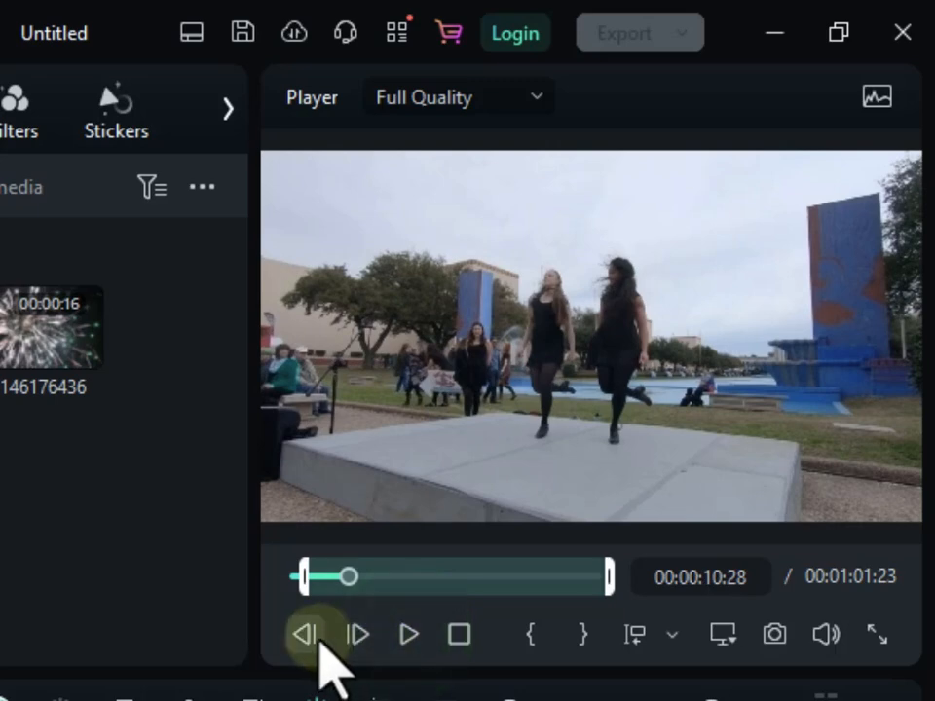
left_click(319, 643)
left_click(319, 643)
left_click(318, 643)
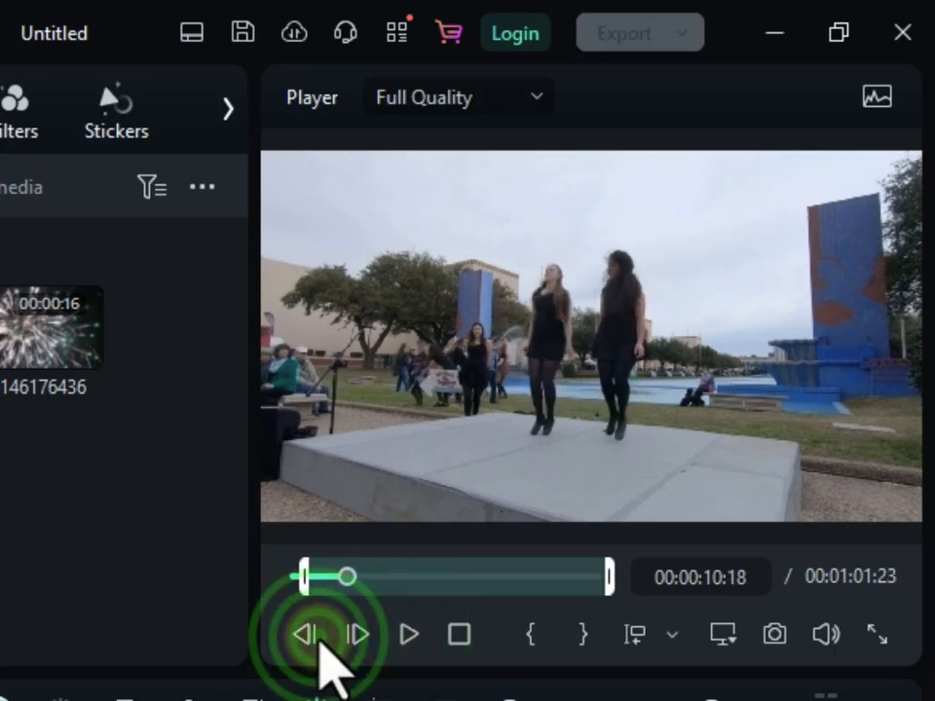
left_click(320, 643)
double_click(320, 643)
triple_click(318, 642)
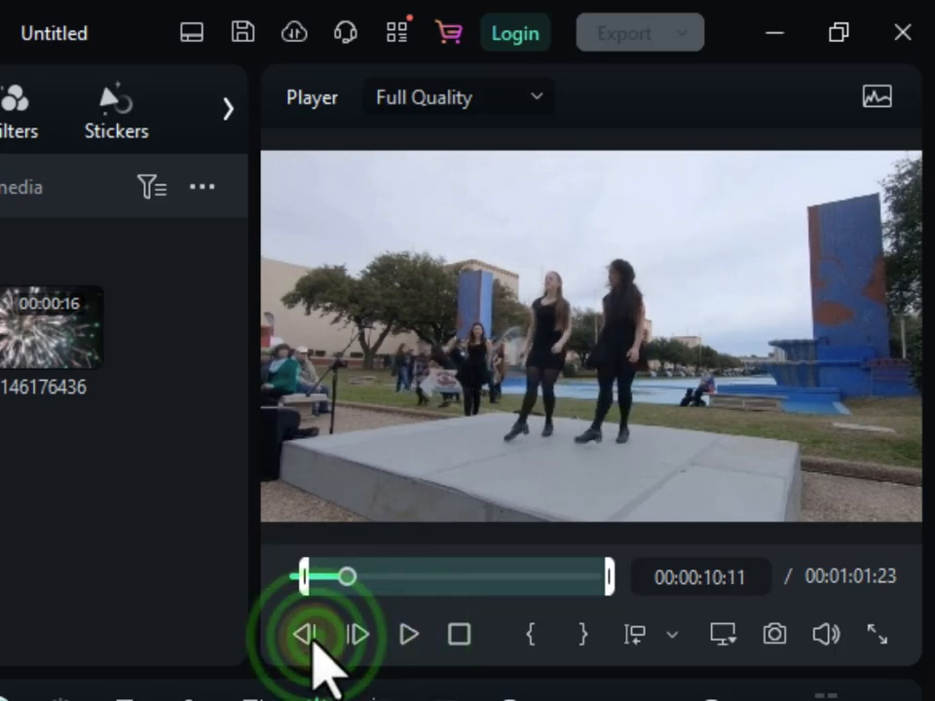
triple_click(313, 643)
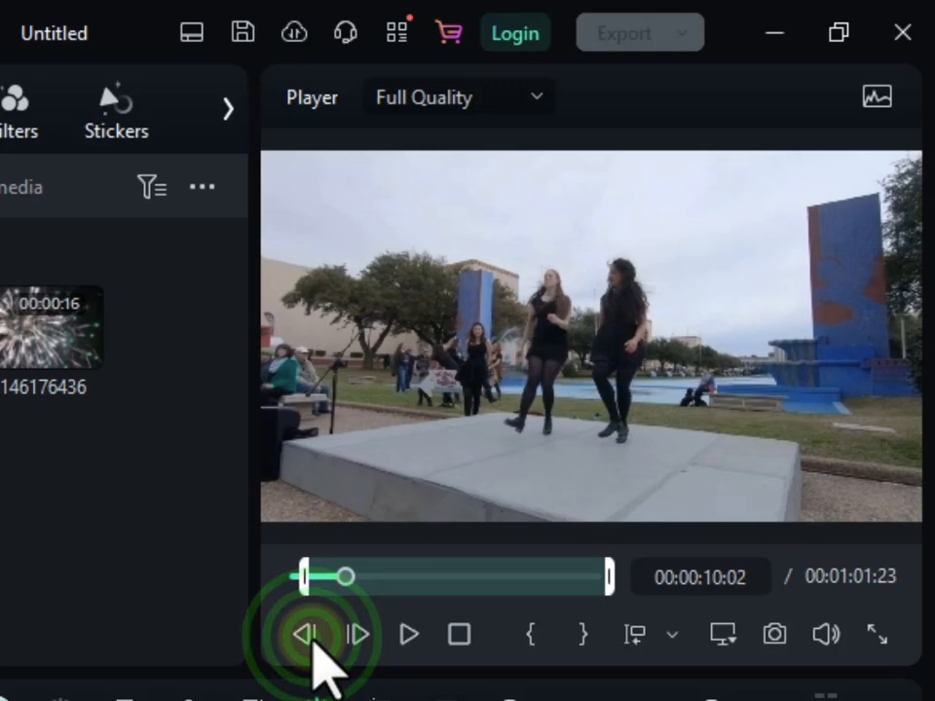
left_click(311, 641)
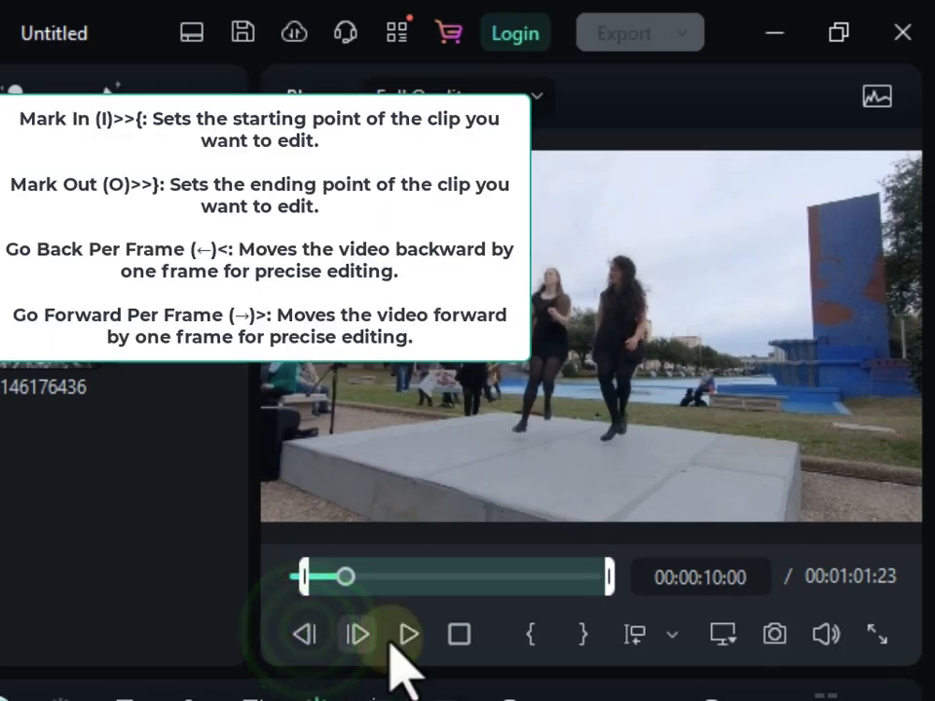
Step: Set the source video's mark-out point at about 00:00:10:00
left_click(698, 577)
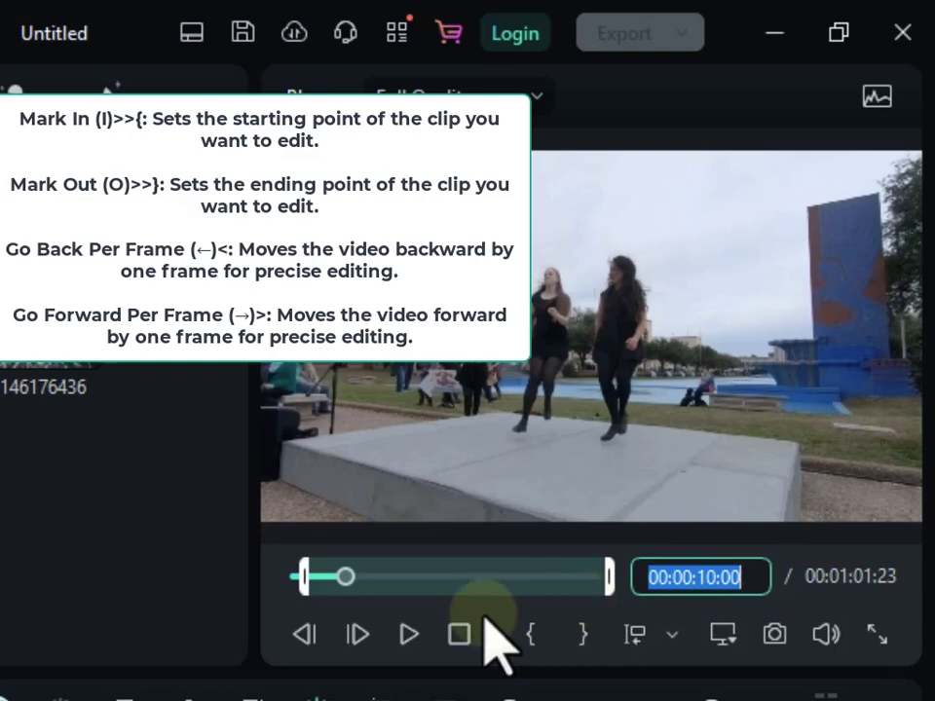
left_click(609, 596)
mouse_move(611, 583)
left_mouse_down()
mouse_move(454, 624)
mouse_move(312, 632)
mouse_move(349, 637)
mouse_move(334, 591)
left_mouse_up()
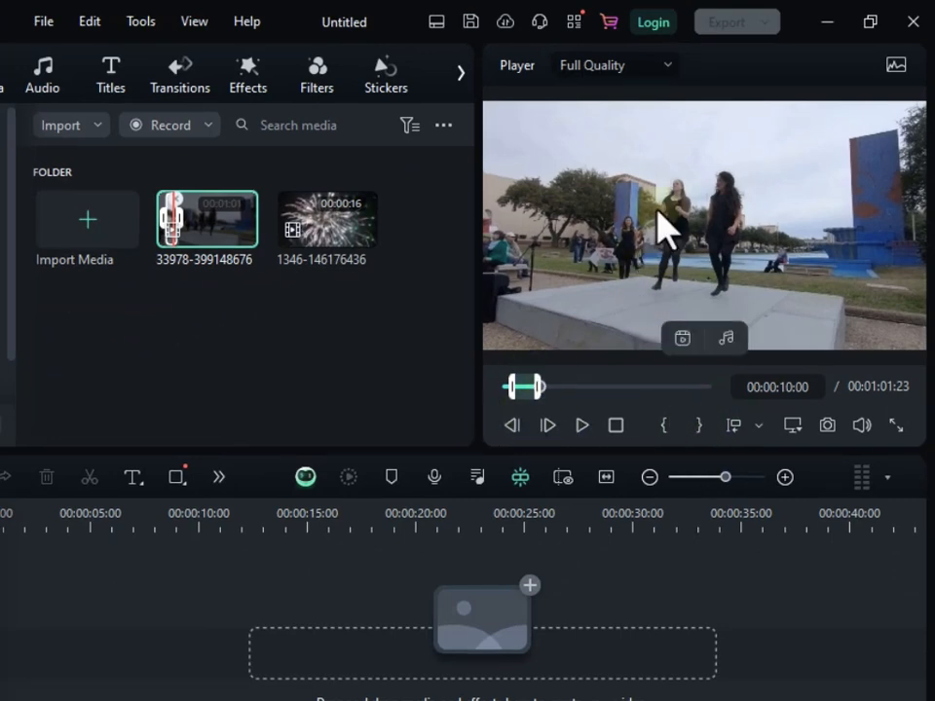
Step: Place the marked range at the start of Video 1, play it through, and return the playhead to 00:00:00:09
left_click_drag(661, 229, 117, 563)
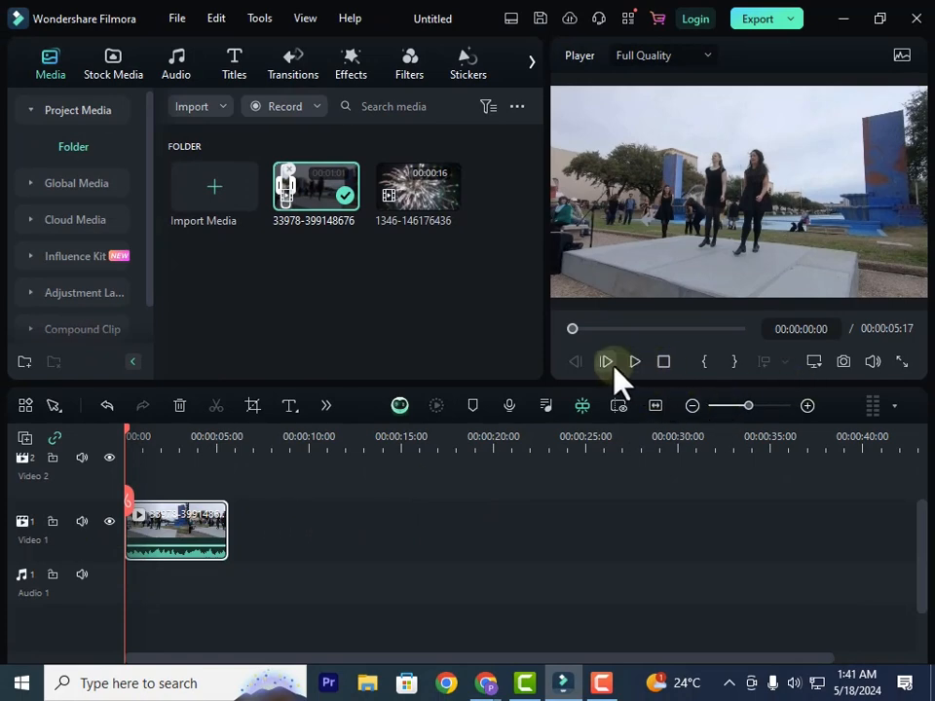
left_click(638, 364)
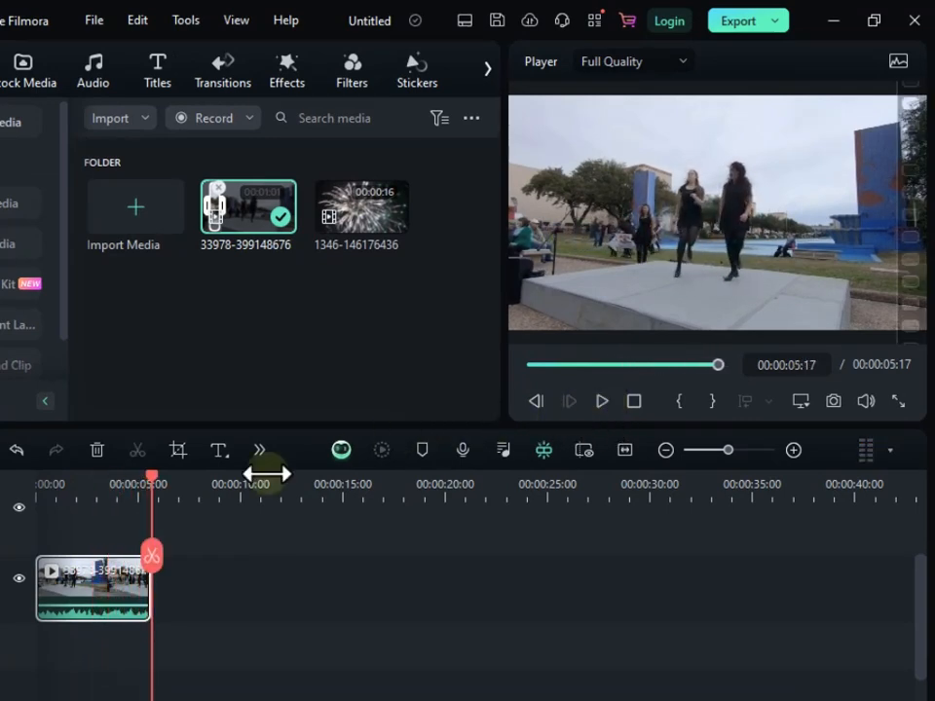
left_click_drag(151, 487, 44, 495)
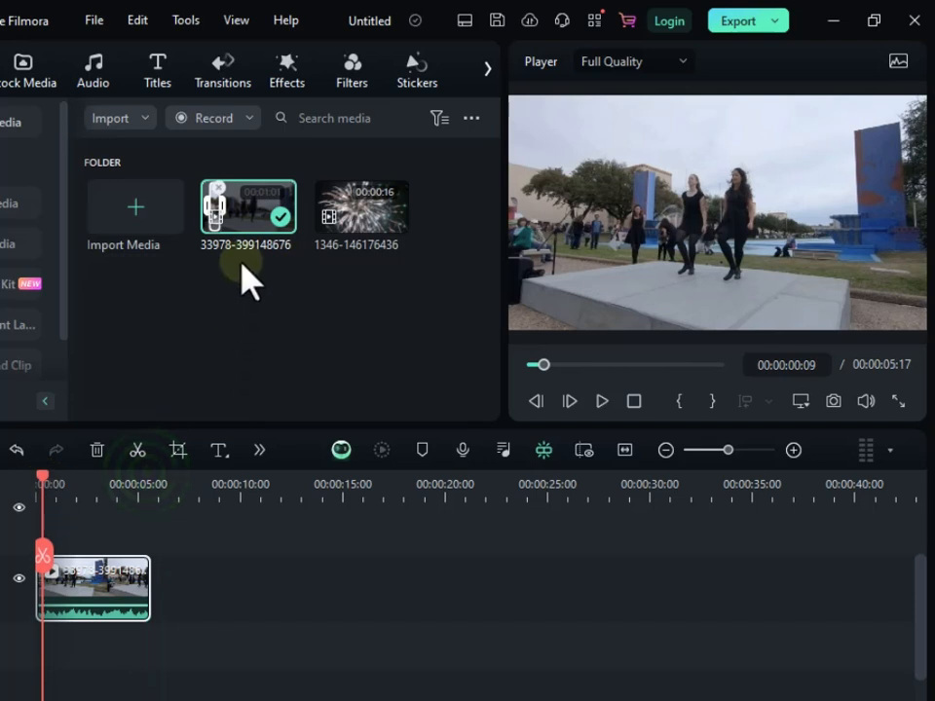
double_click(255, 222)
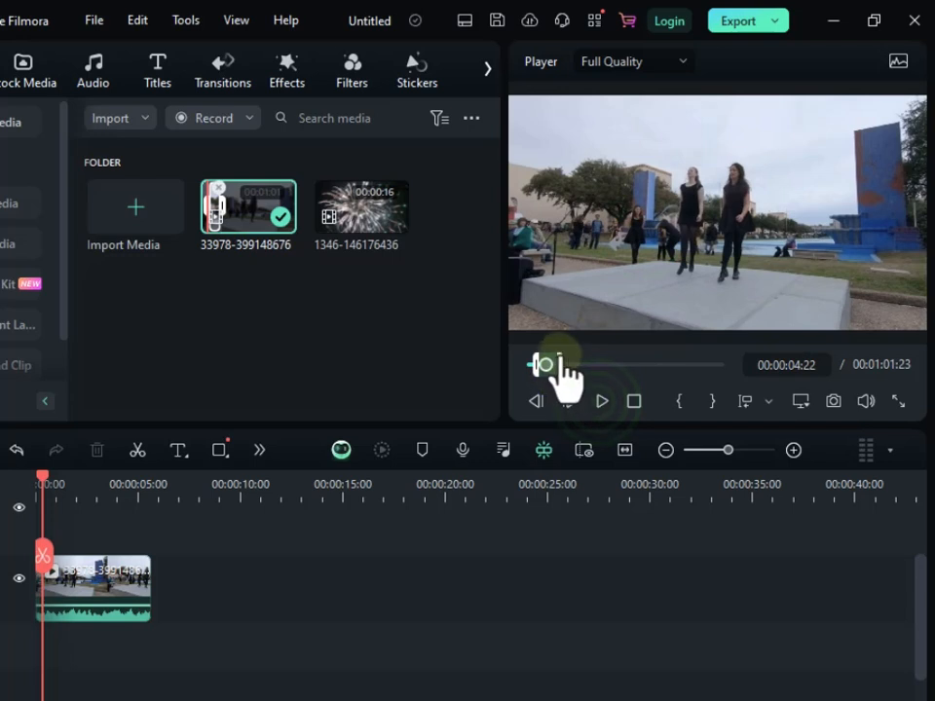
left_click_drag(552, 365, 723, 380)
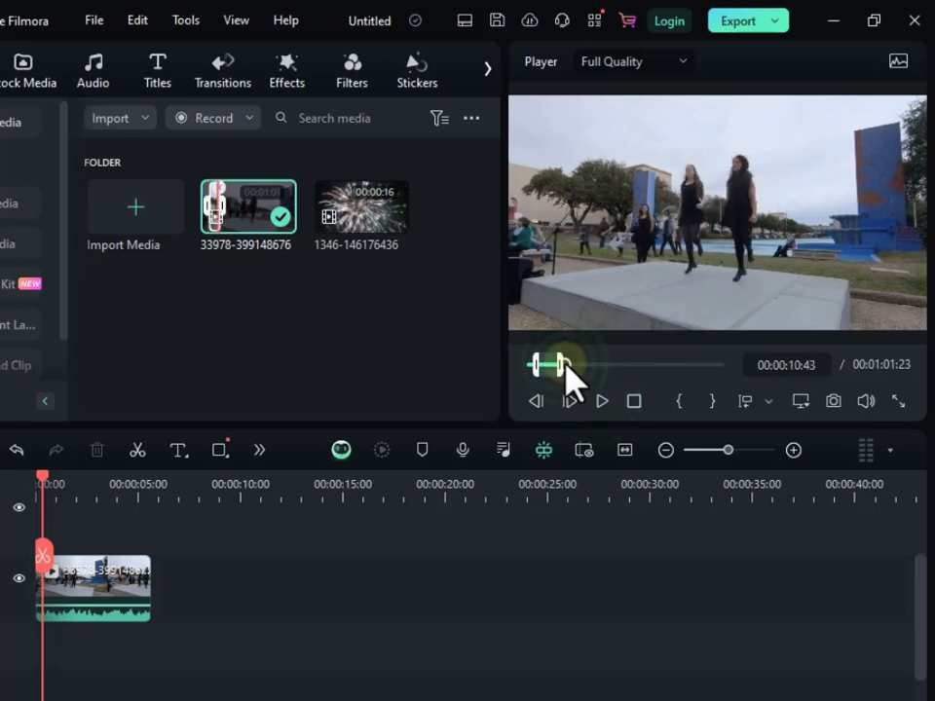
left_click_drag(535, 365, 581, 378)
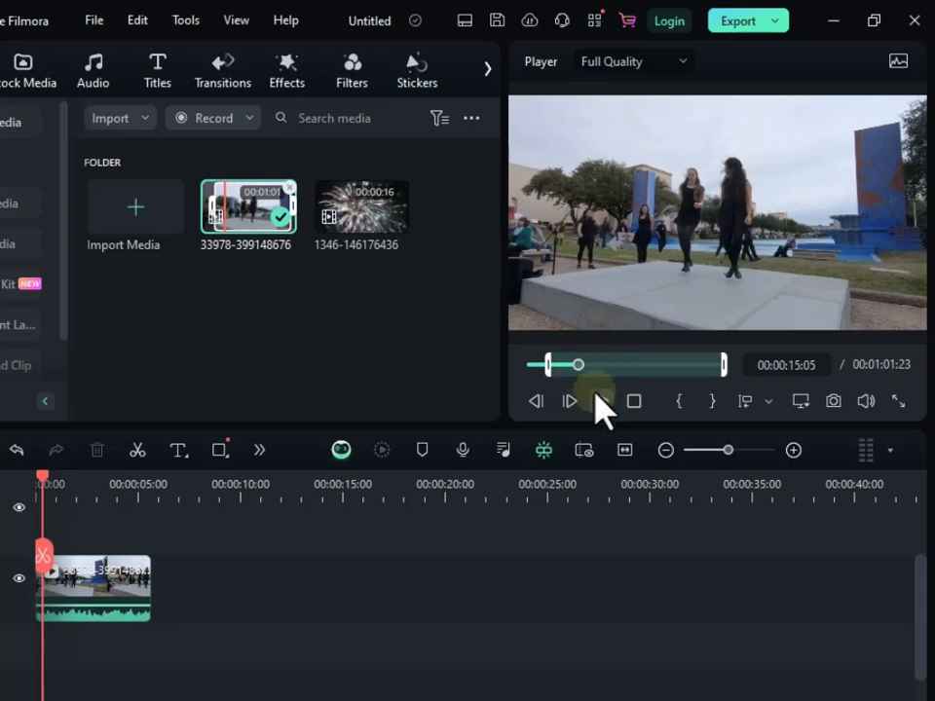
left_click(599, 401)
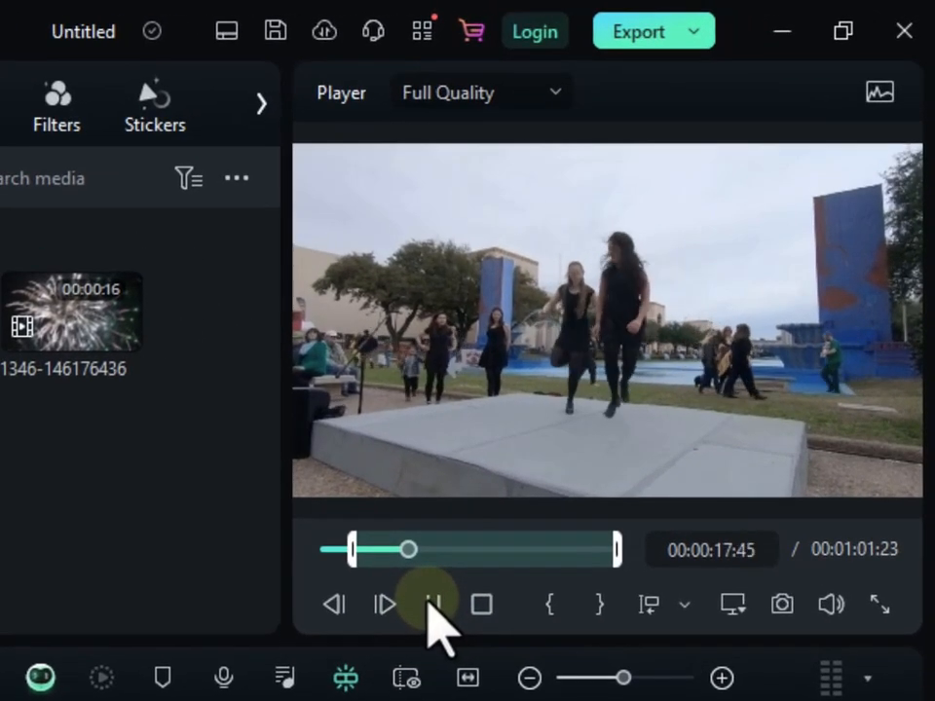
left_click(434, 604)
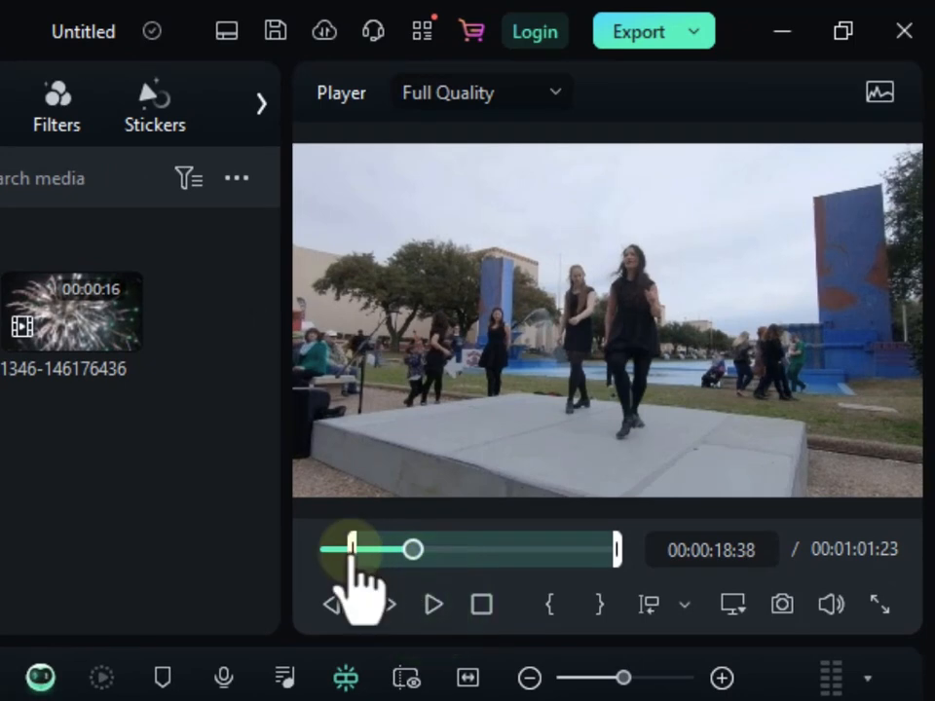
Step: Set the source mark-in point at about 00:00:18:38 and play the video to 00:00:22:35
left_click_drag(358, 563, 416, 592)
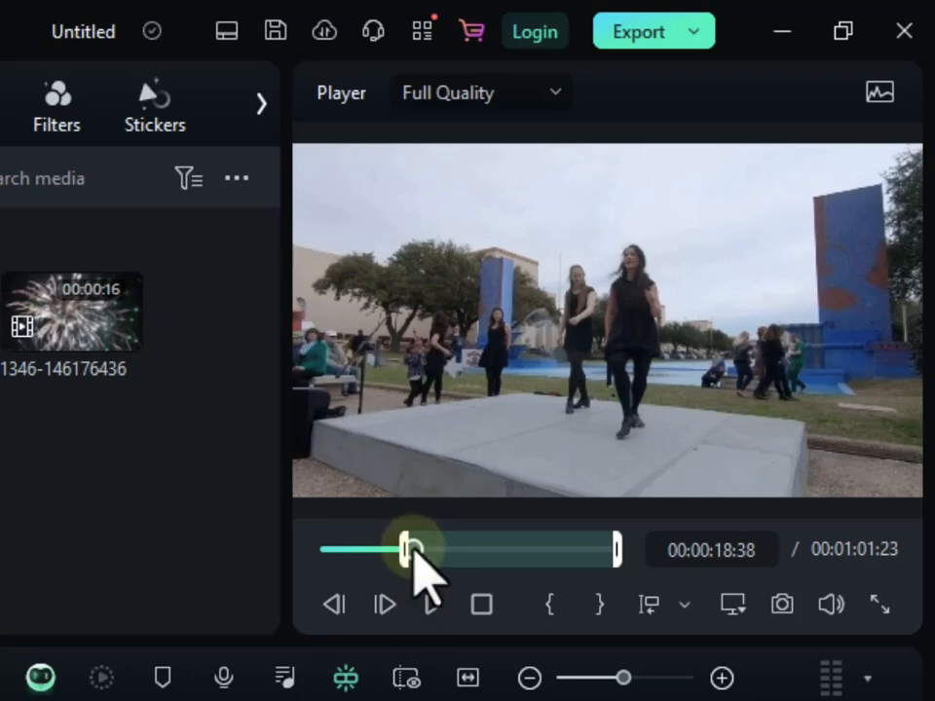
left_click(434, 604)
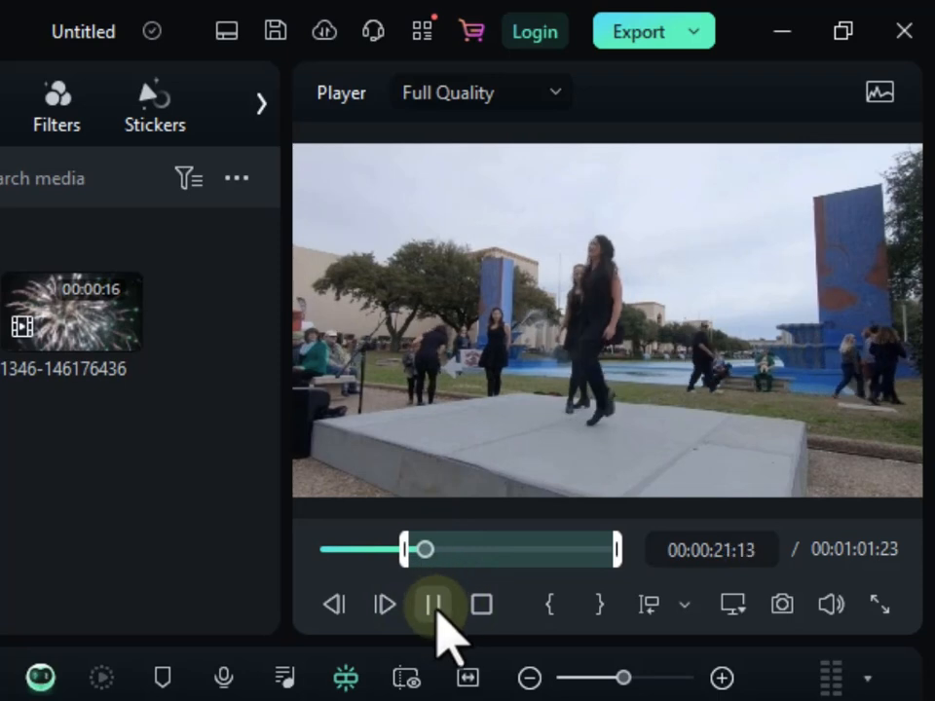
left_click(436, 606)
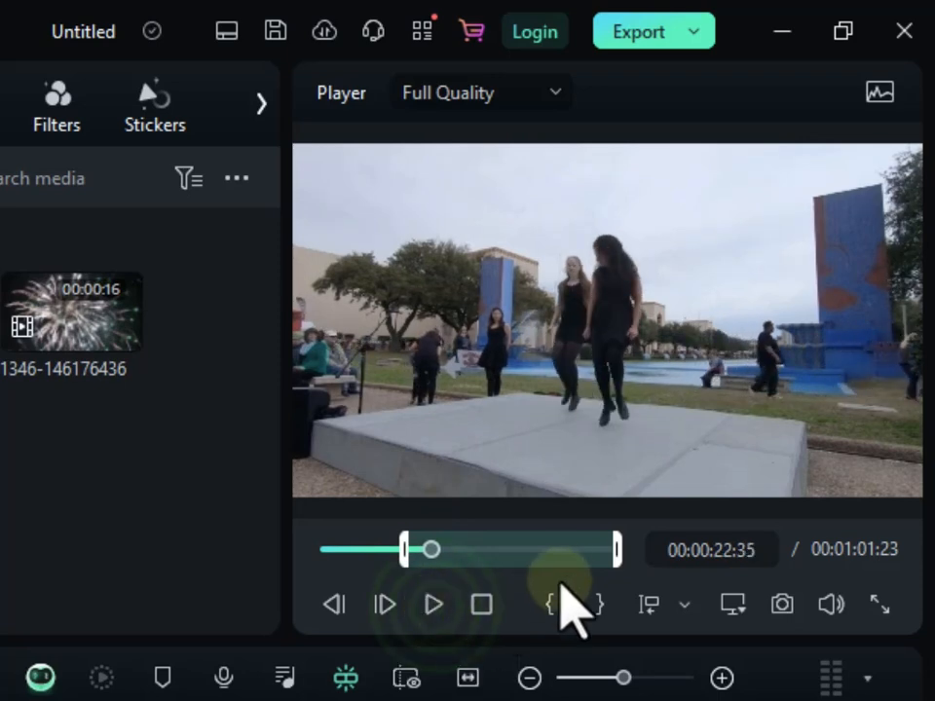
Step: Set the mark-out point at about 00:00:22:35, place the range on Video 1, and leave a small gap after the first clip
left_click_drag(618, 557, 440, 584)
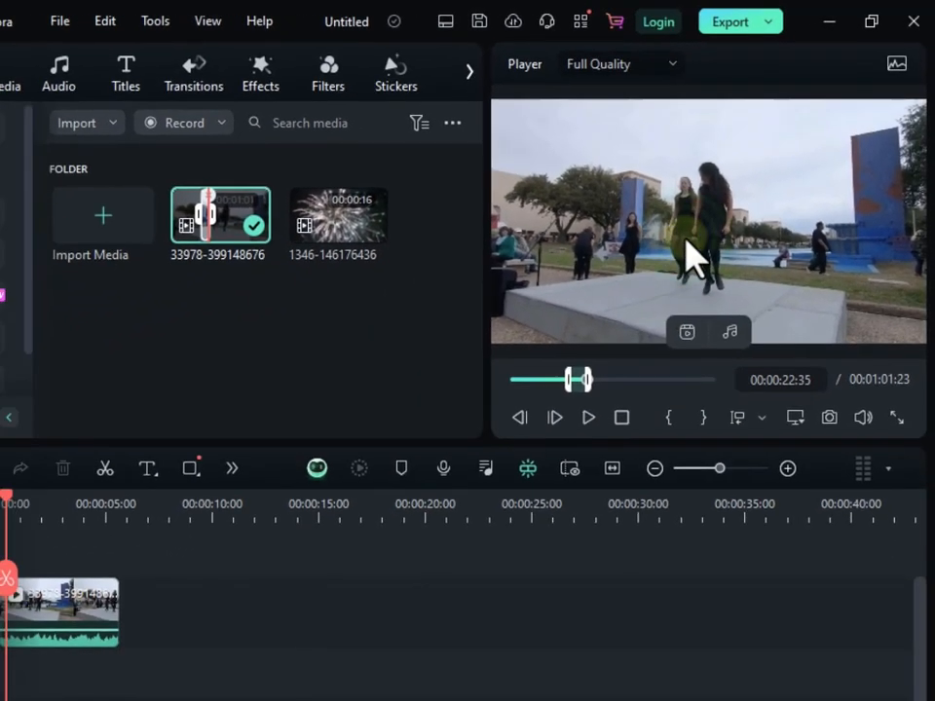
left_click_drag(595, 377, 418, 674)
left_click_drag(595, 443, 182, 581)
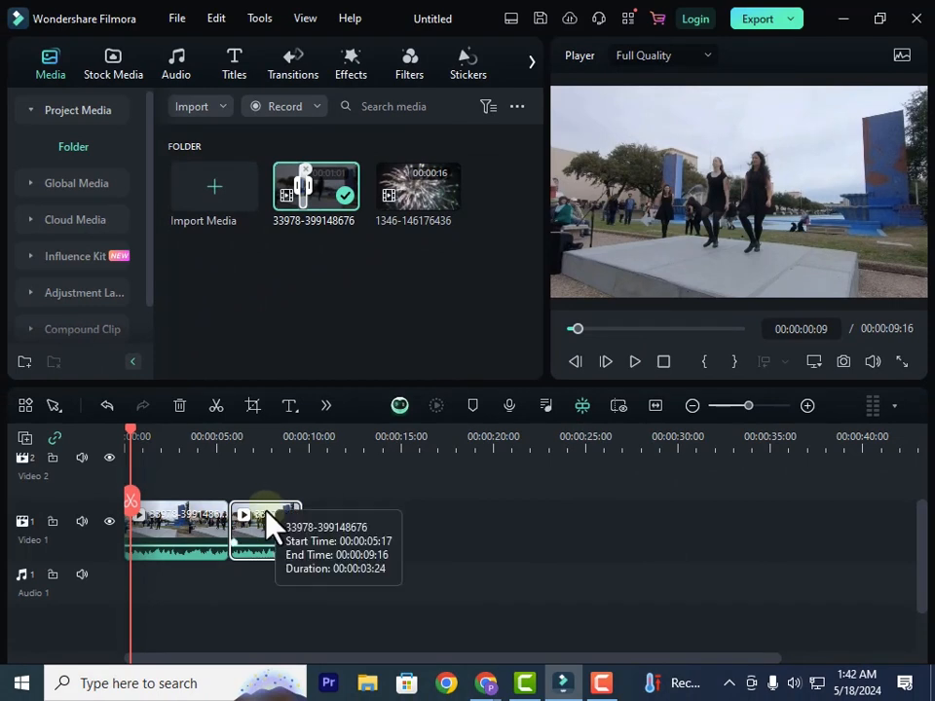
left_click_drag(281, 524, 302, 536)
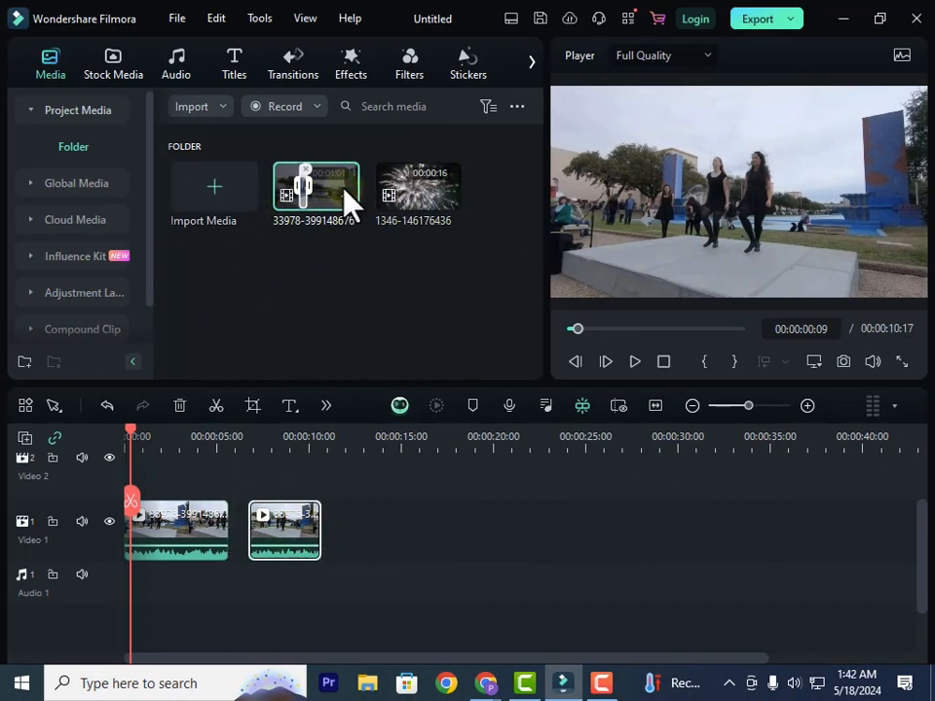
double_click(314, 177)
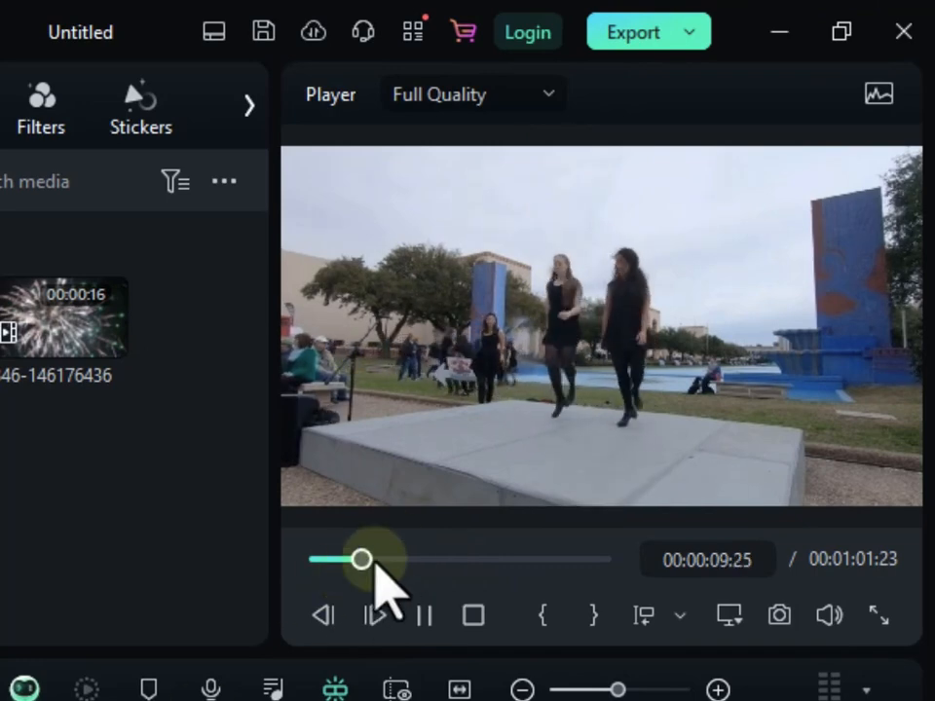
left_click_drag(374, 564, 434, 595)
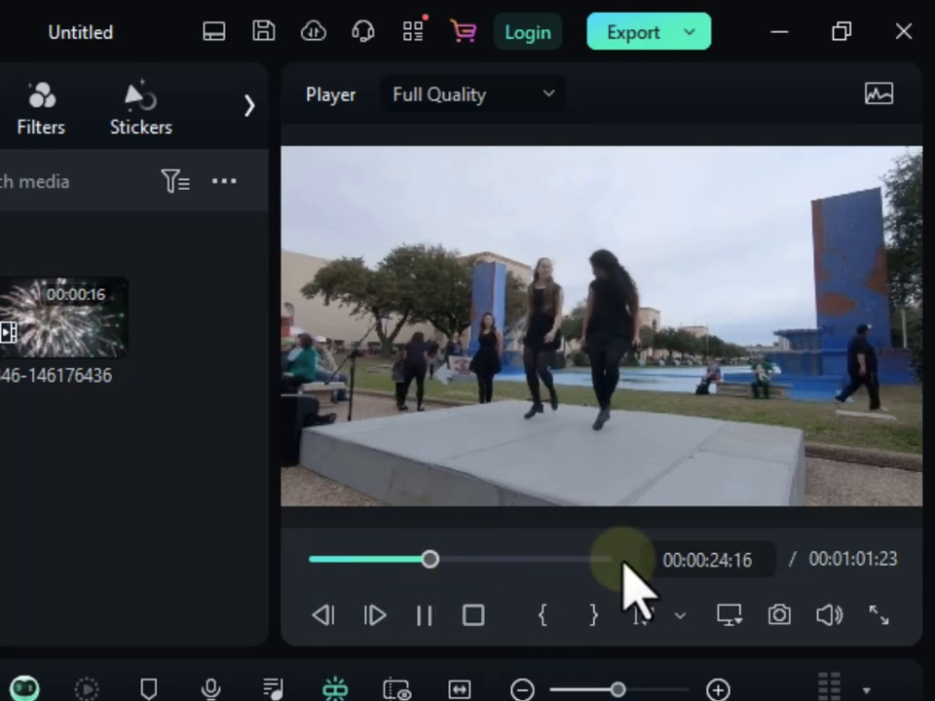
left_click(420, 623)
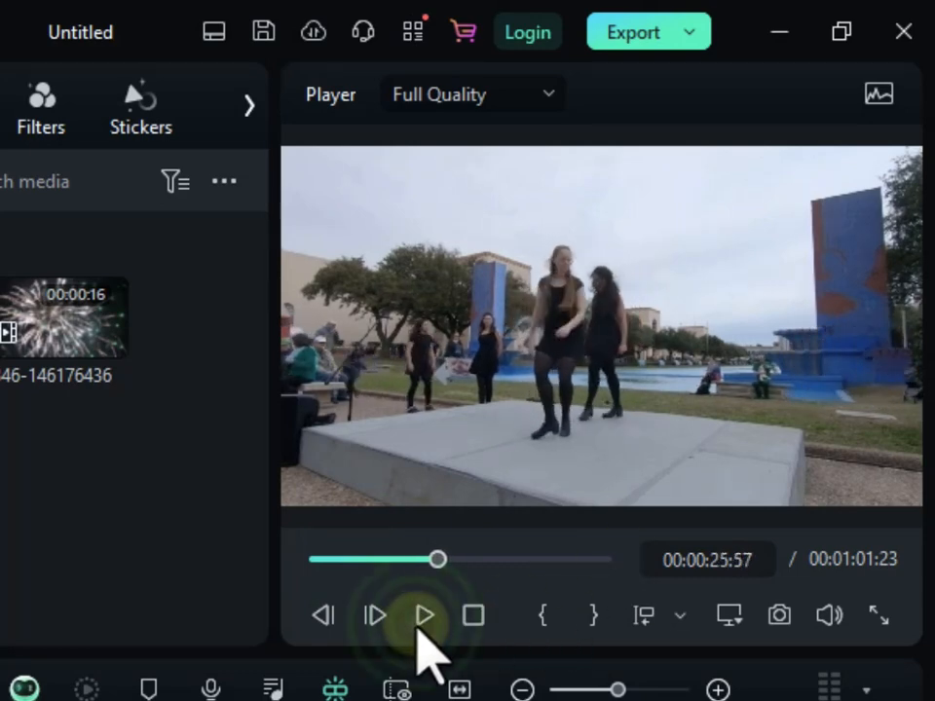
left_click(543, 610)
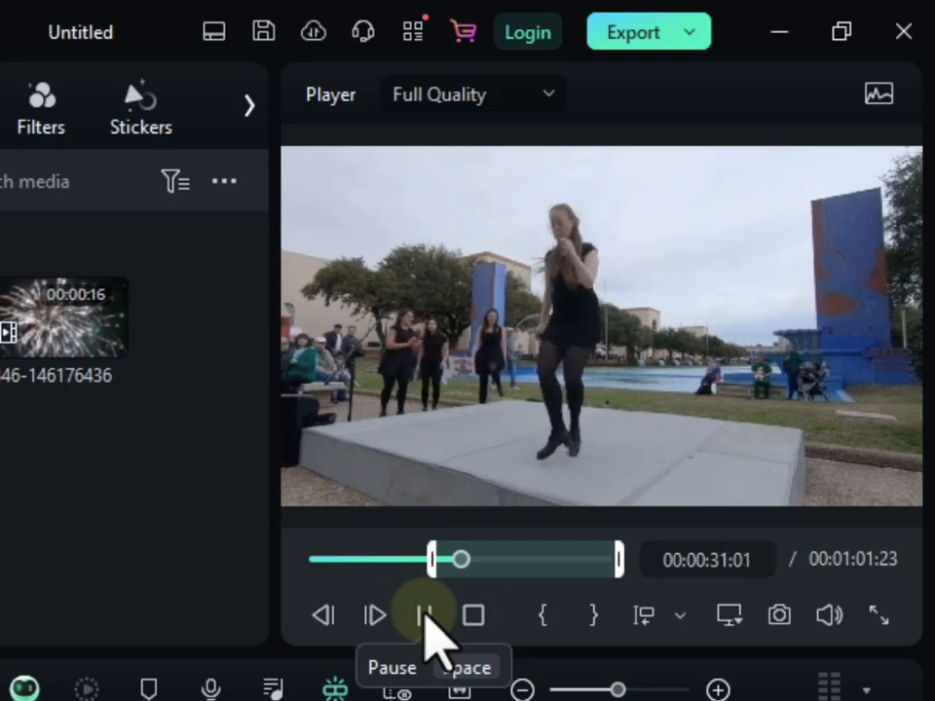
Step: Pause the source at 00:00:33:00, mark out there, and place the range on Video 1 with a gap after the second clip
left_click(425, 616)
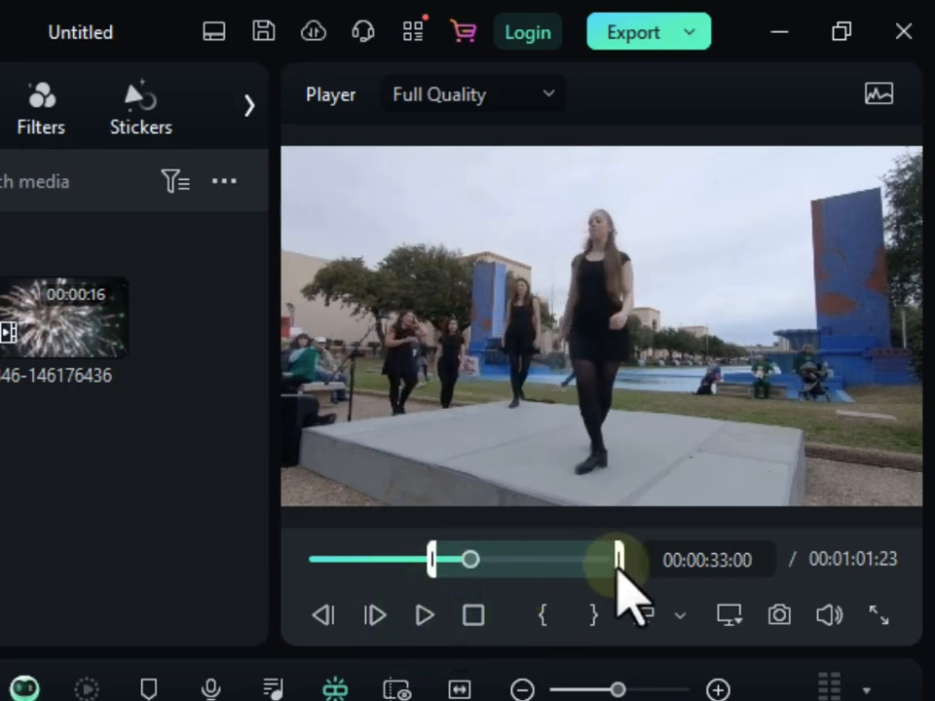
left_click(594, 620)
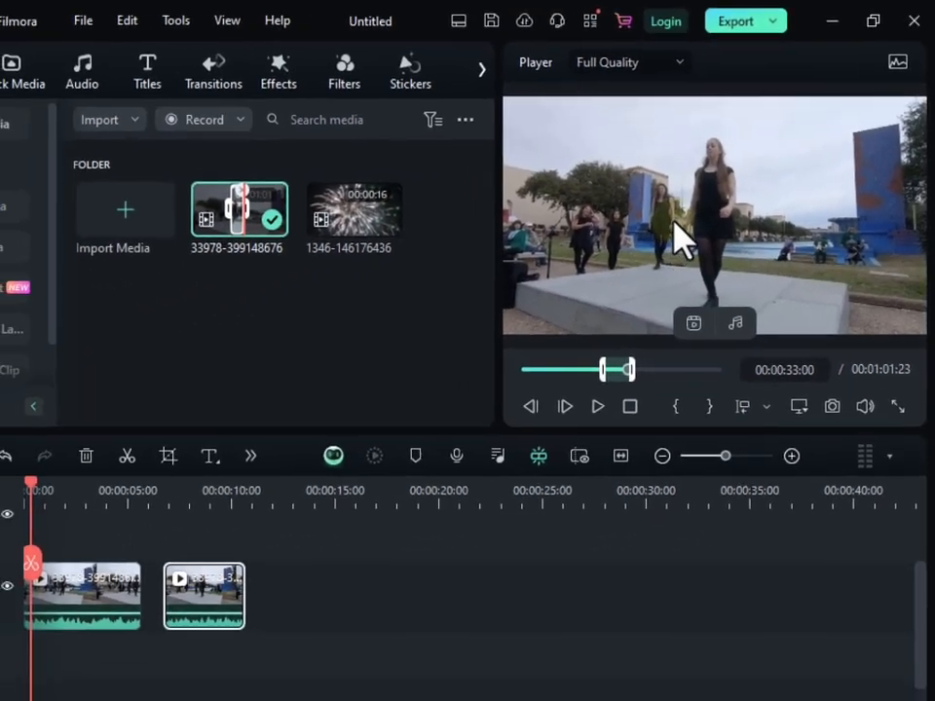
left_click_drag(679, 238, 288, 594)
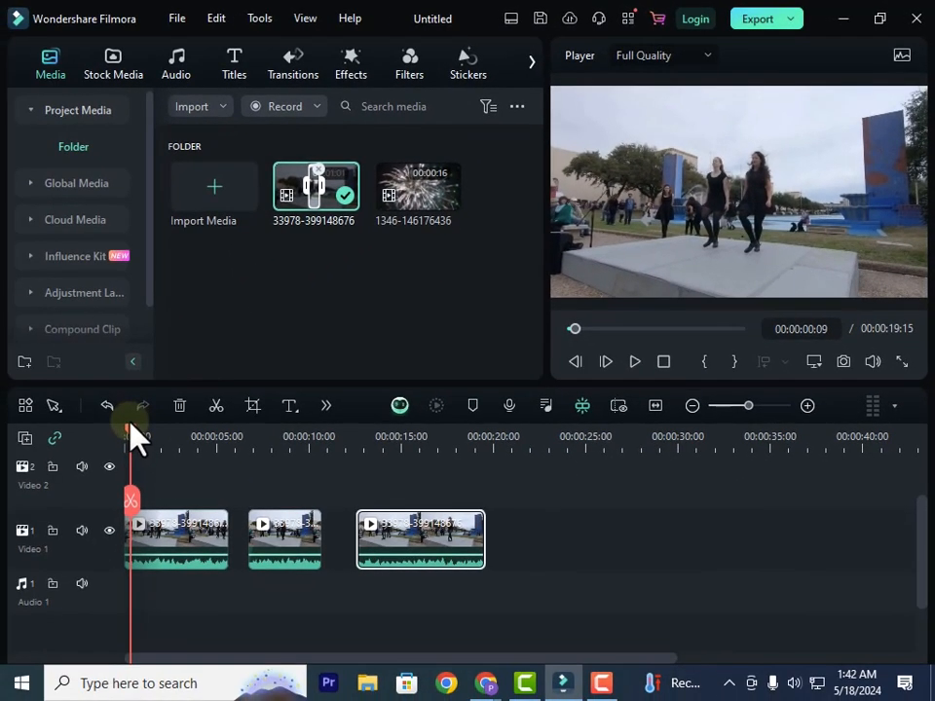
Step: Move the timeline playhead to 00:00:12:18, play the third clip, and leave the playhead at 00:00:00:14
left_click_drag(27, 474, 177, 553)
left_click_drag(260, 492, 359, 476)
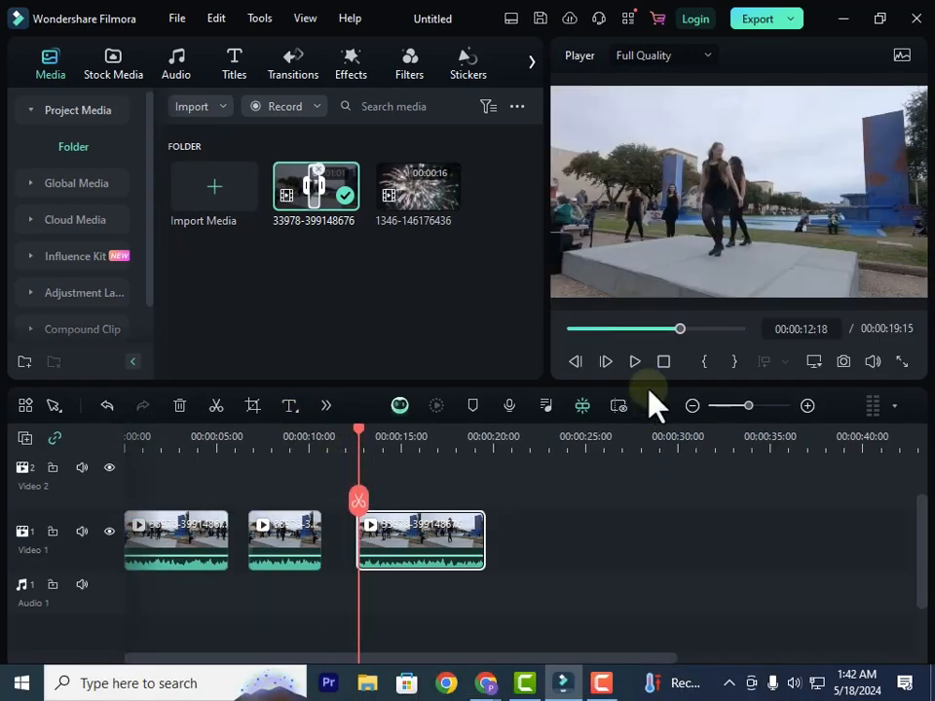
left_click(636, 363)
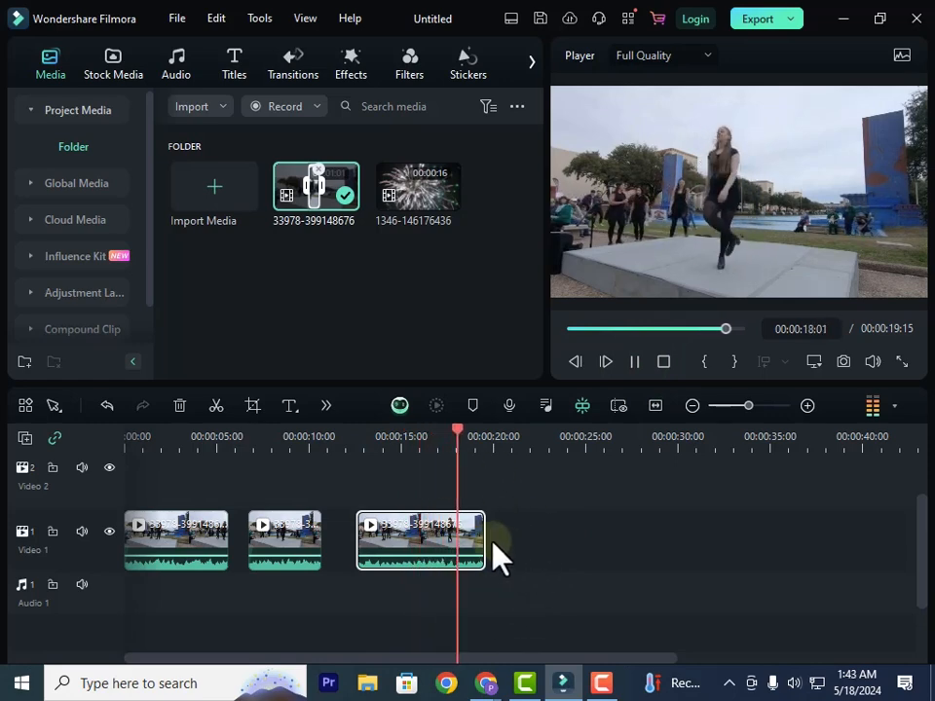
left_click(636, 372)
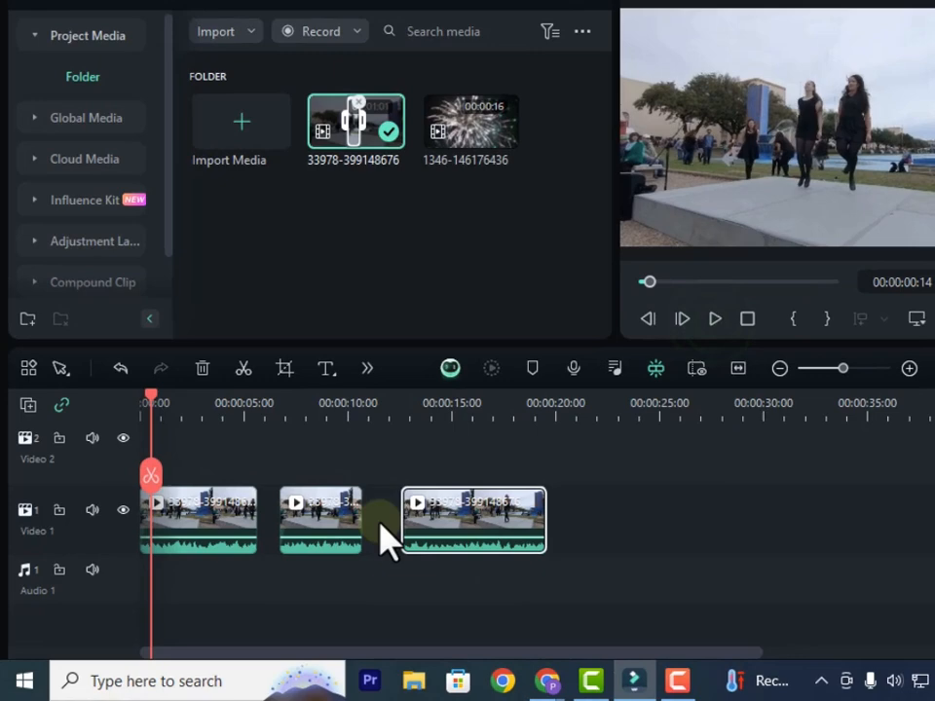
Step: Remove the empty gap between the second and third clips on Video 1
left_click(343, 546)
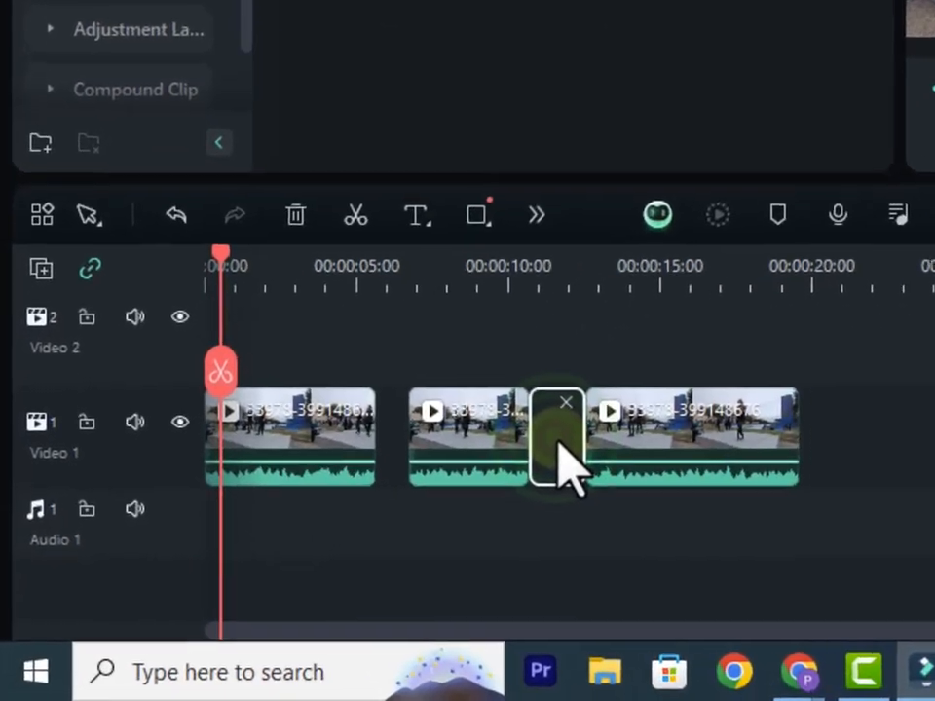
left_click(238, 531)
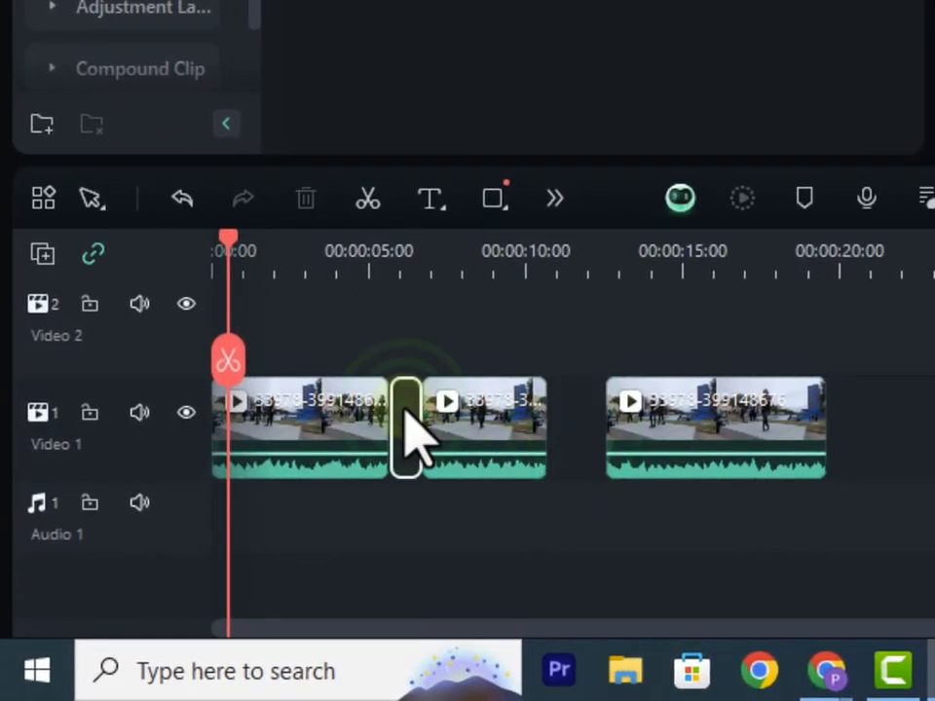
left_click(570, 464)
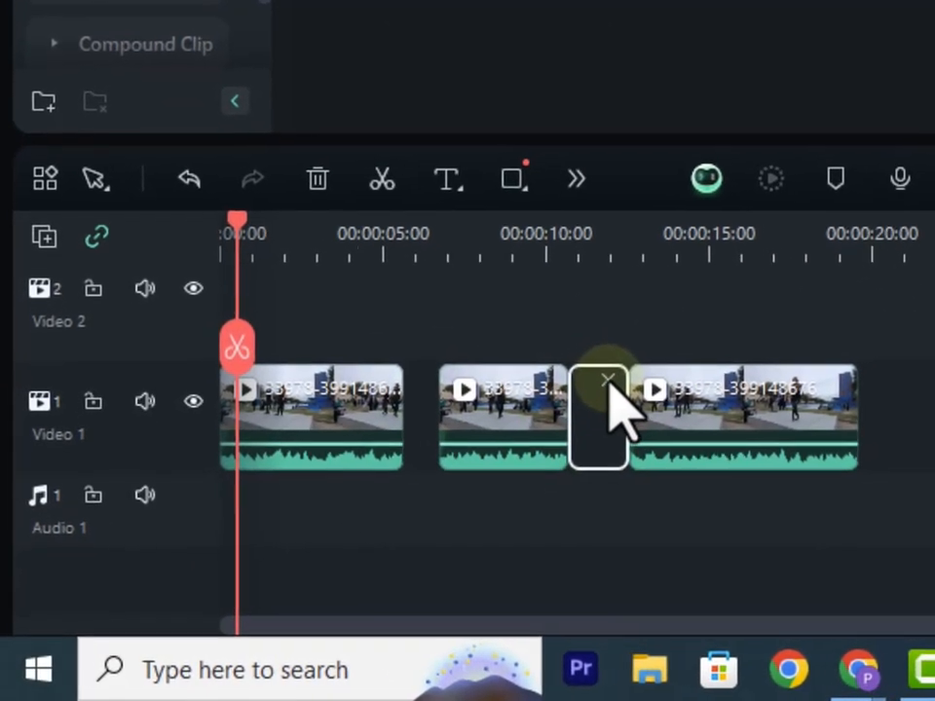
left_click(584, 393)
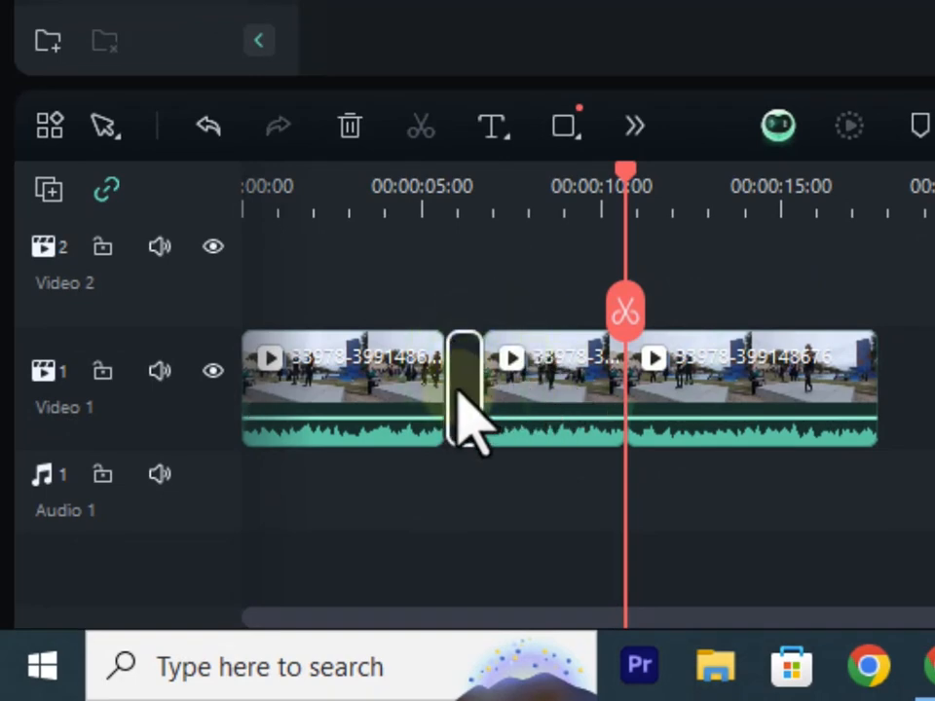
Step: Delete the empty gap between the first and second clips on Video 1
left_click(454, 388)
right_click(463, 394)
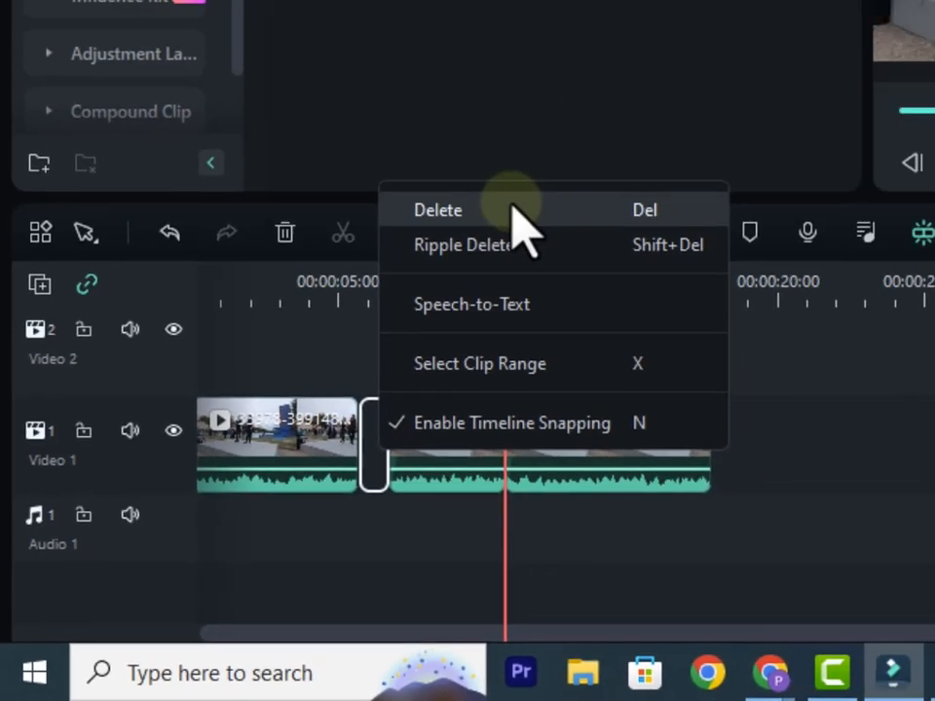
left_click(513, 209)
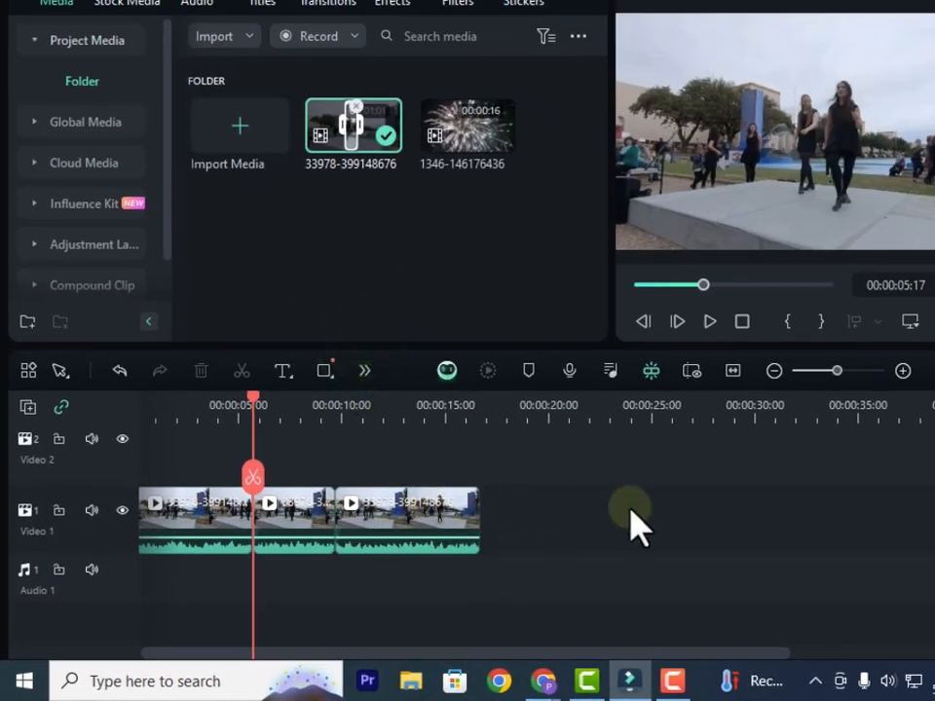
Step: Undo both gap deletions on Video 1
key("ctrl+z")
key("ctrl+z")
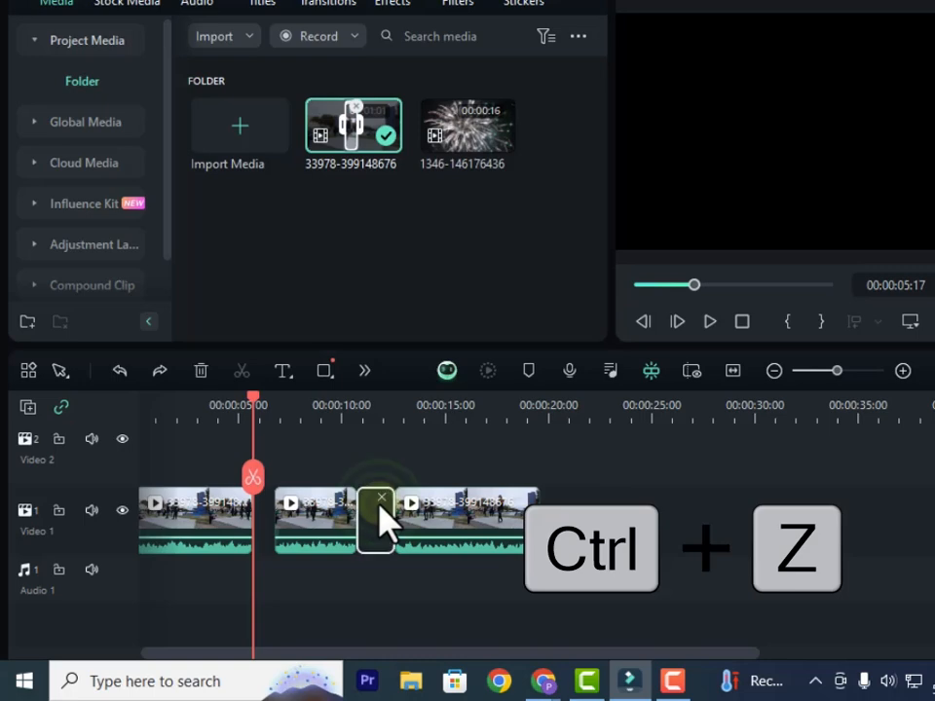
Step: Select all three clips on Video 1, close the gaps between them with Close Gap, and clear the selection
left_click_drag(580, 477, 136, 583)
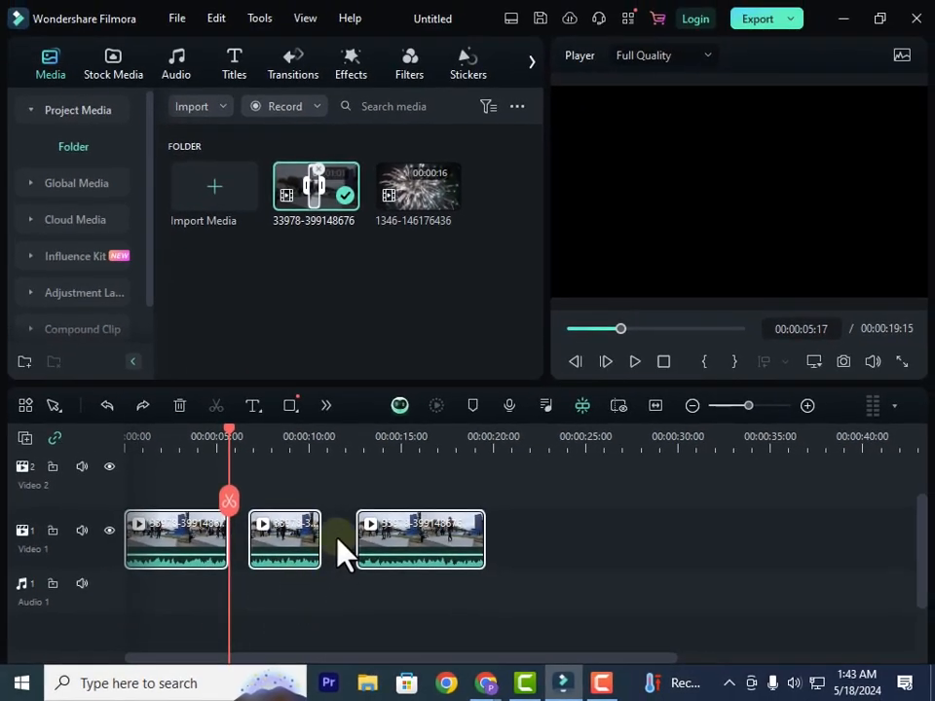
right_click(337, 540)
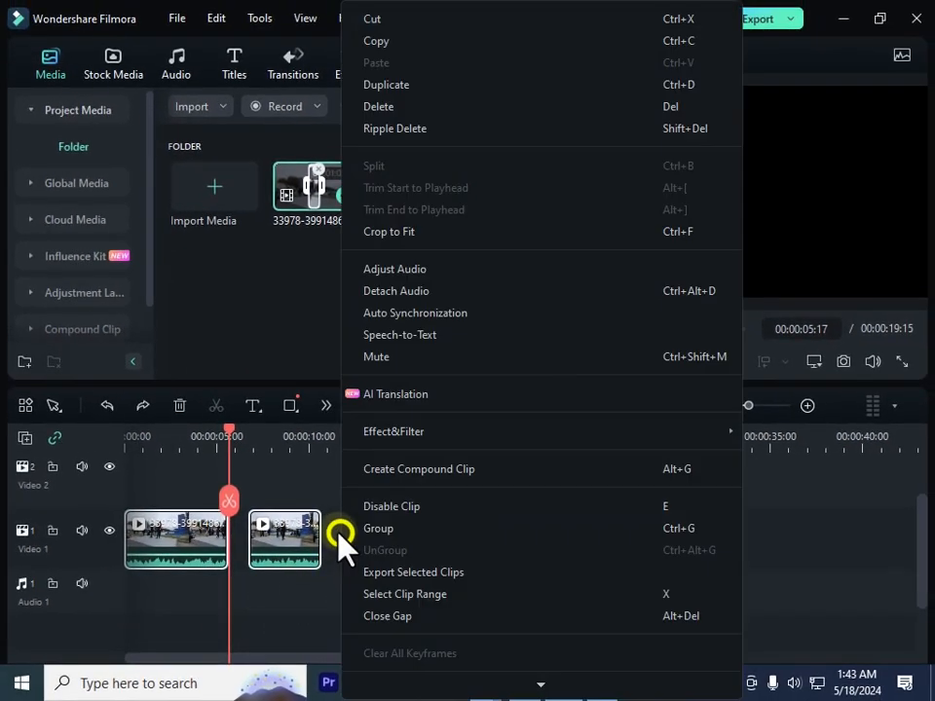
left_click(385, 616)
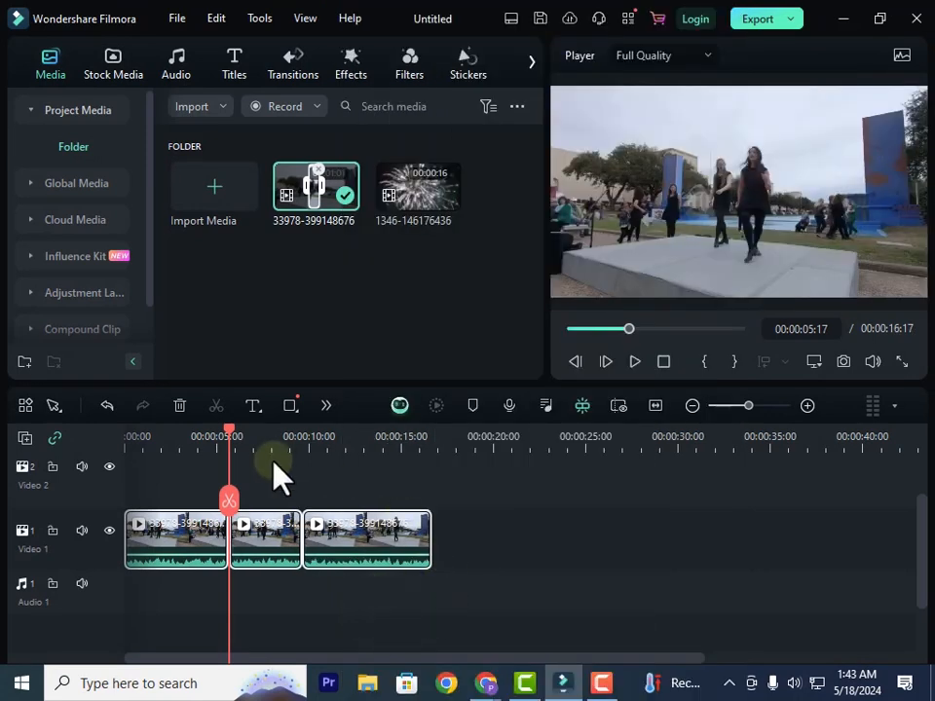
left_click(559, 509)
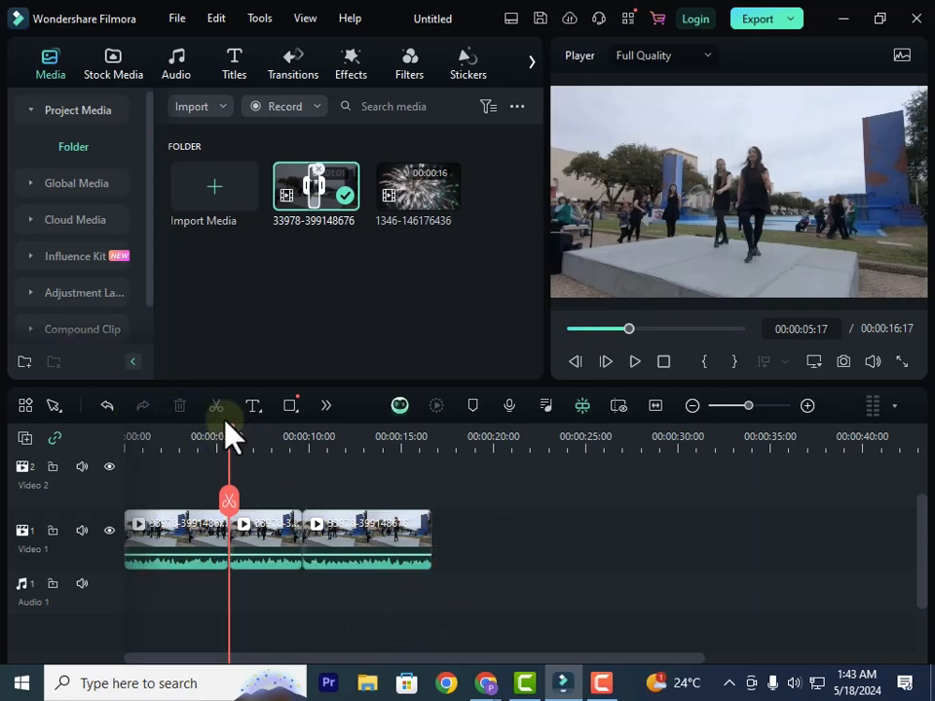
Step: Play the joined clips from the start of the timeline and pause at 00:00:14:08
left_click_drag(230, 435, 132, 436)
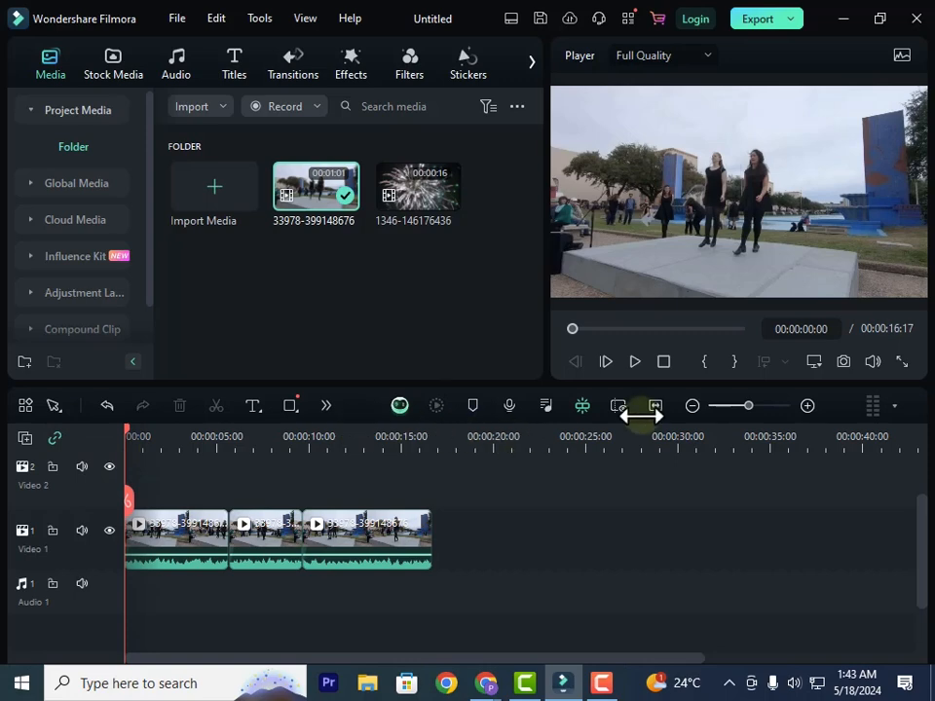
left_click(639, 361)
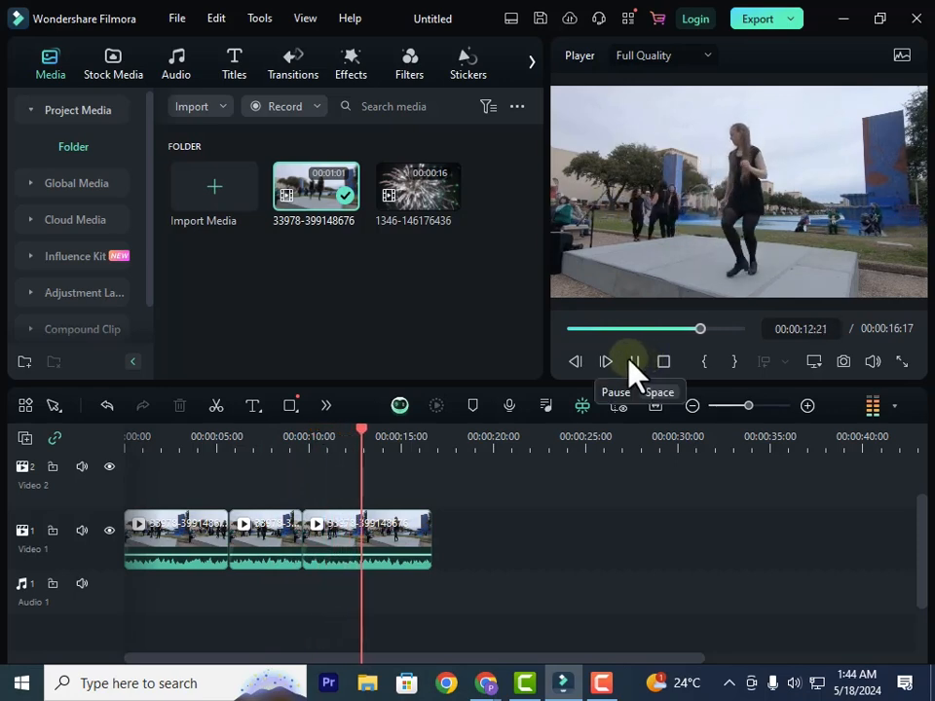
left_click(635, 361)
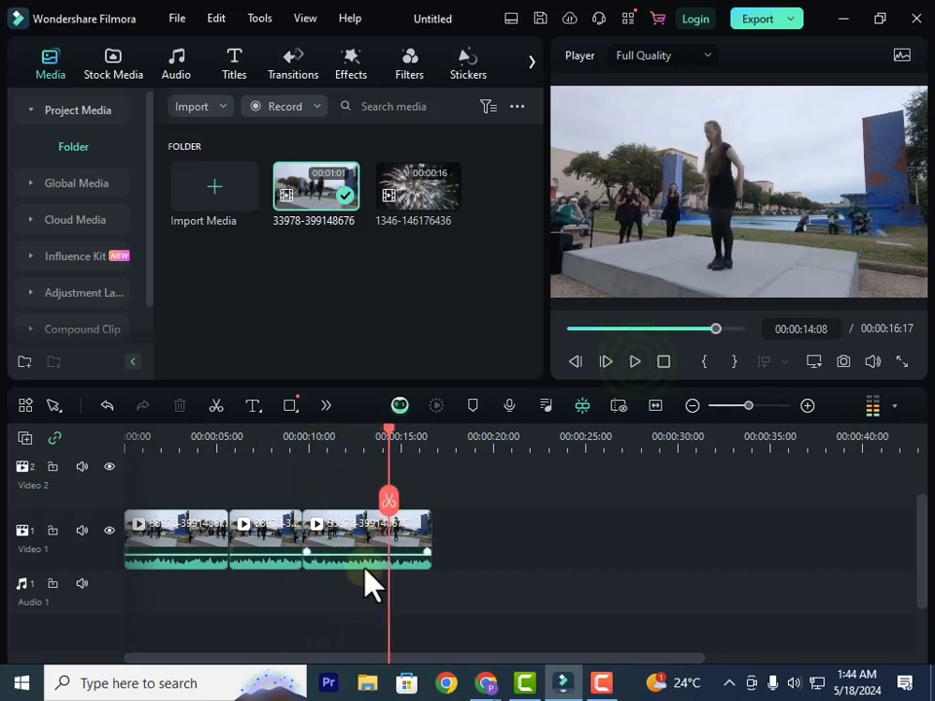